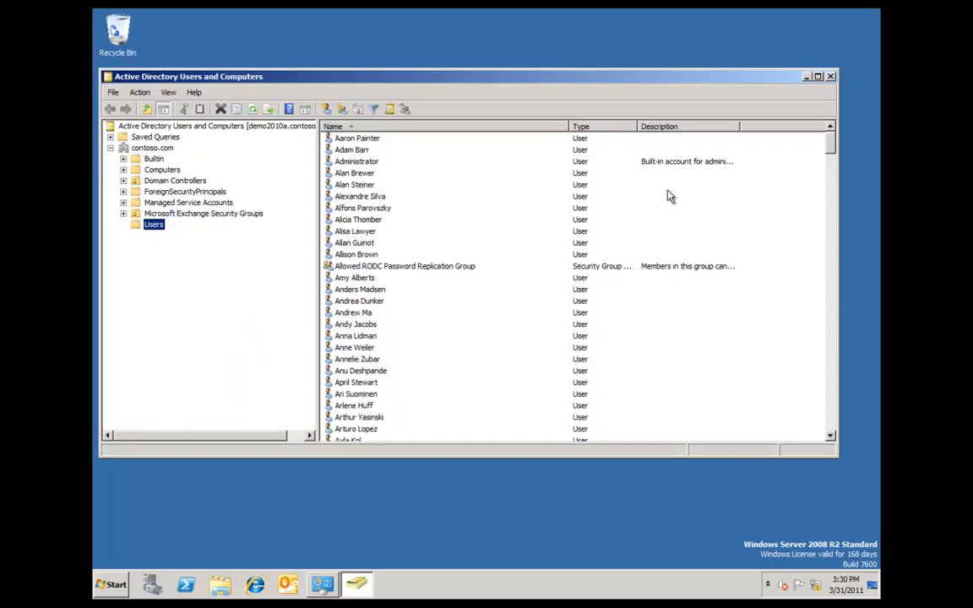
Start a new user in the contoso.com Users container with first name "delegate" and last name "user".
drag(831, 148, 819, 432)
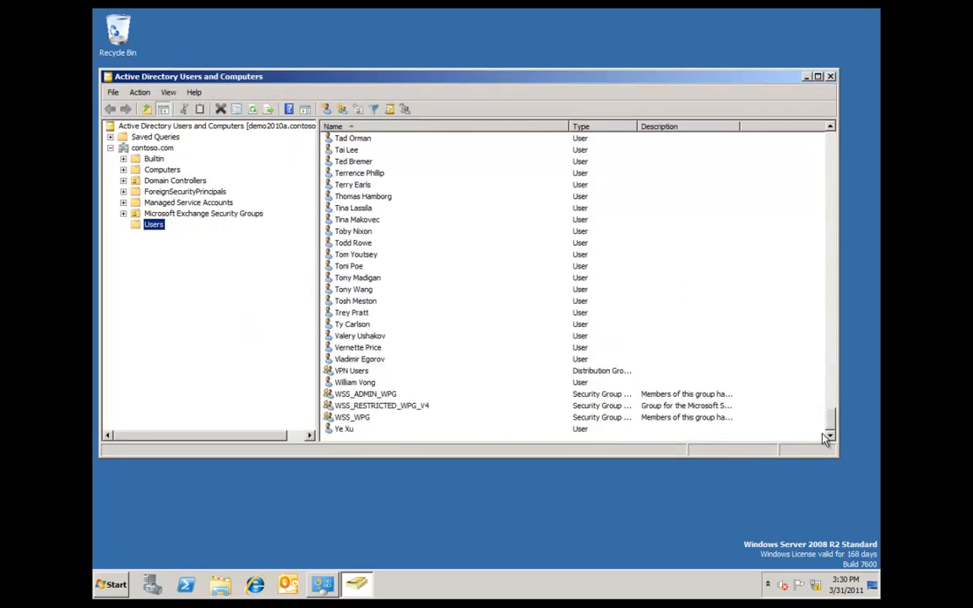
right_click(412, 435)
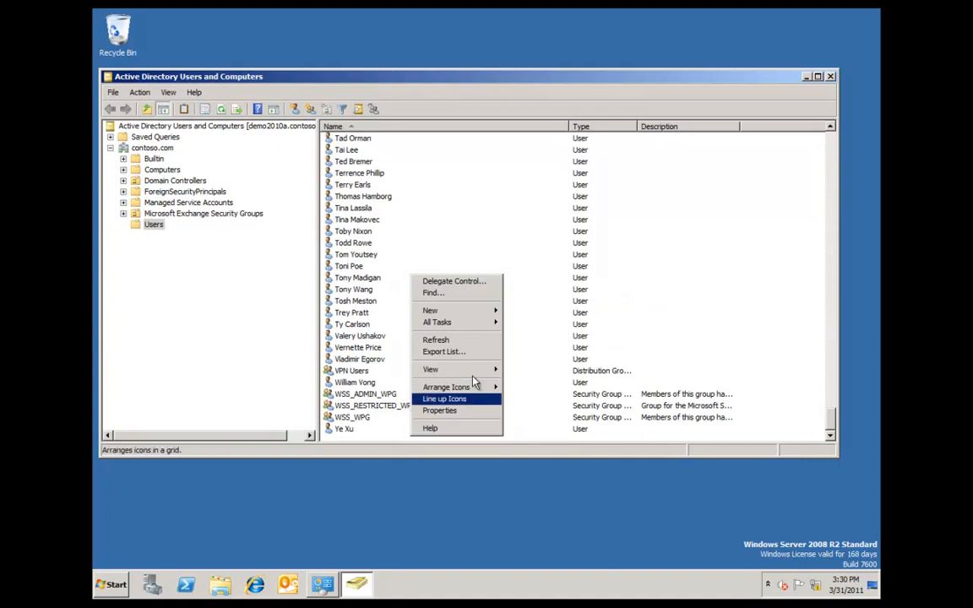
mouse_move(495, 311)
click(557, 438)
text(dee)
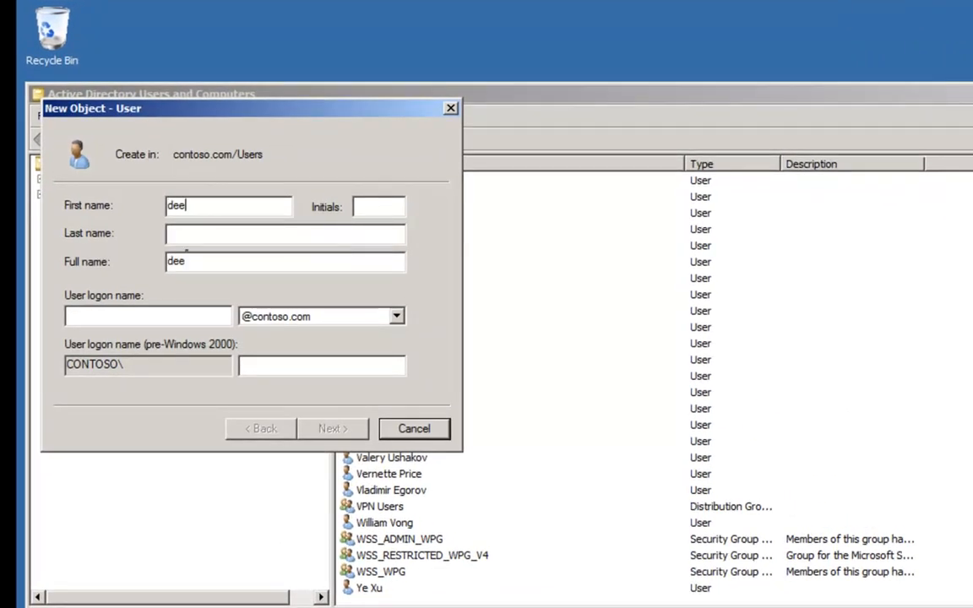
key(BackSpace)
text(legate)
key(Tab)
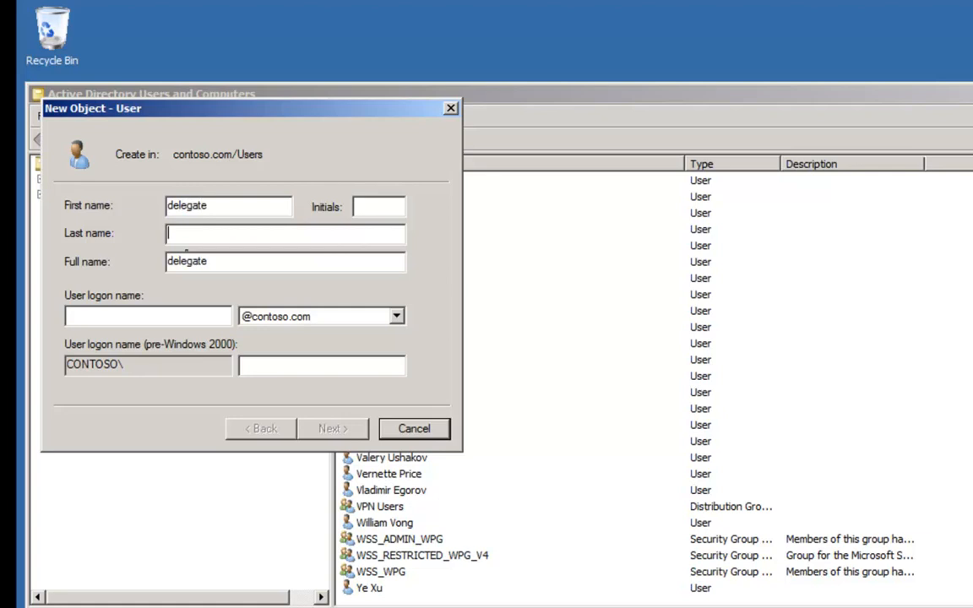
text(user)
click(89, 315)
text(delegate)
key(Tab)
key(Tab)
key(Tab)
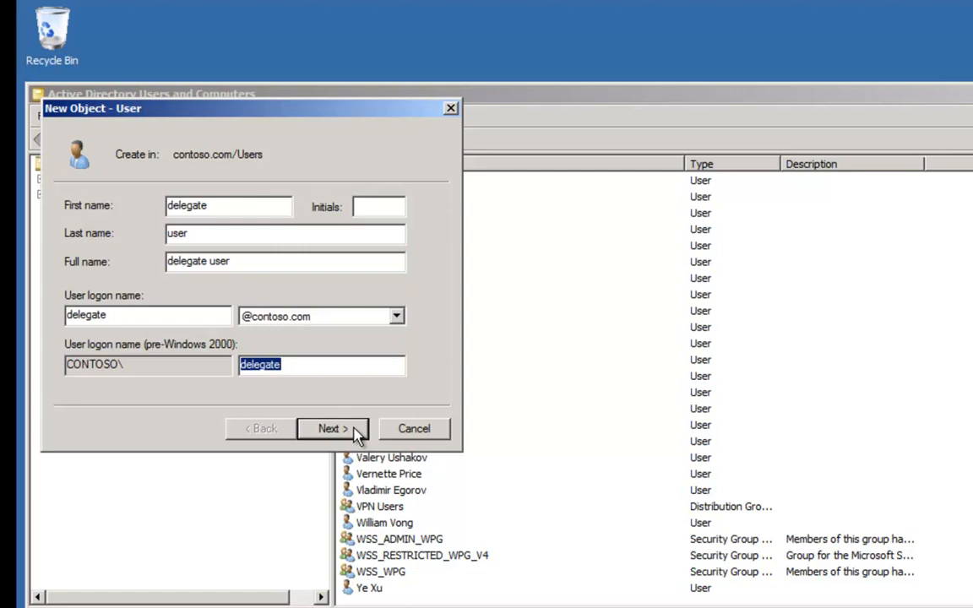
click(331, 429)
Set the password to never expire with no change required at next logon, enter and confirm the account password, and create the user.
click(148, 269)
click(135, 316)
click(268, 205)
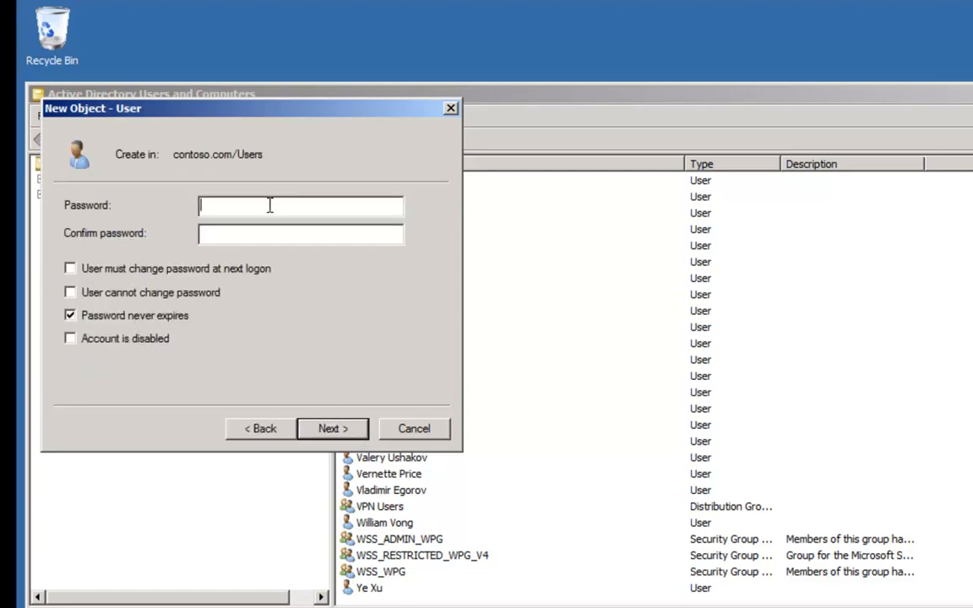
text(••••••••)
key(Tab)
text(••••••••)
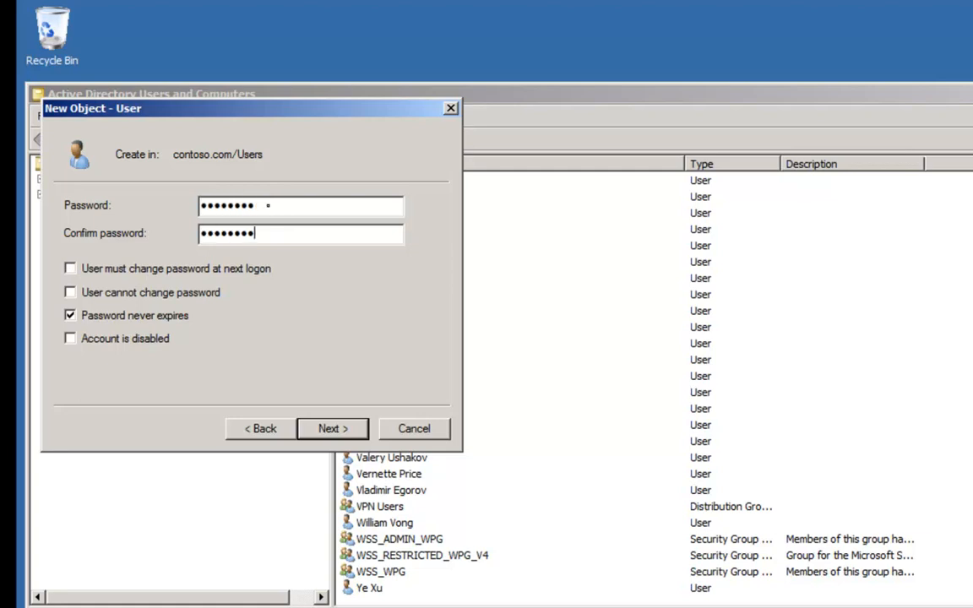
click(331, 428)
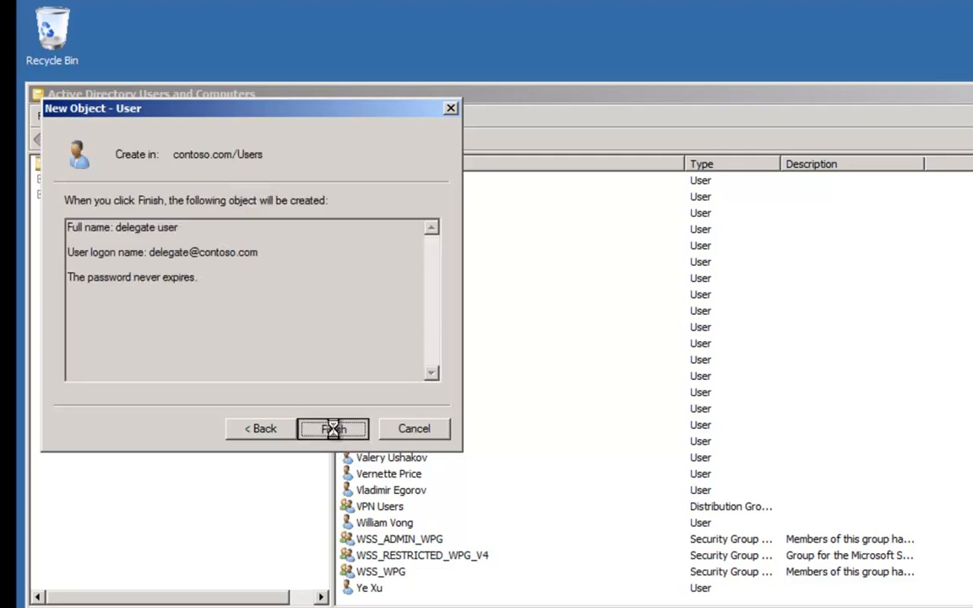
click(332, 429)
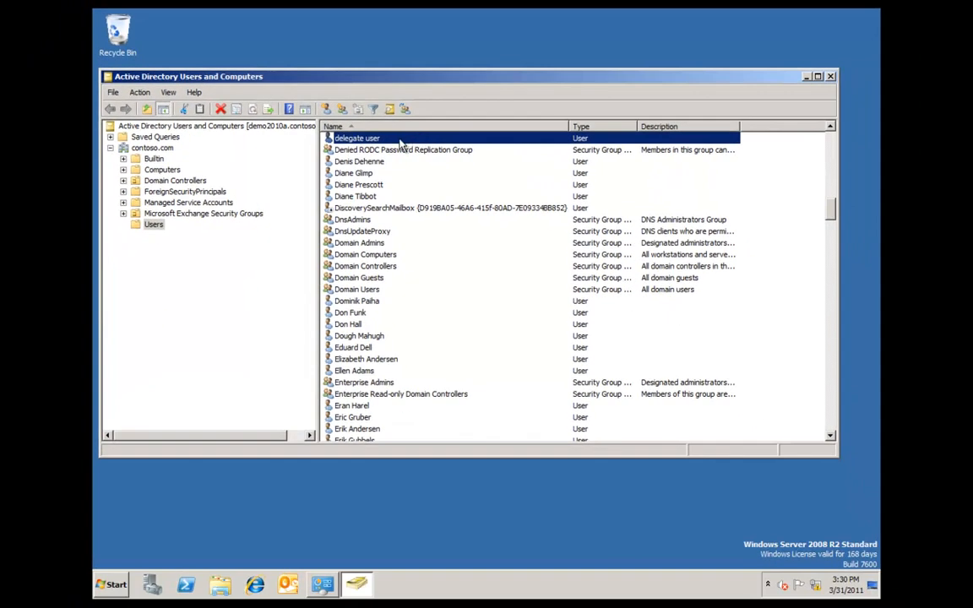
click(832, 77)
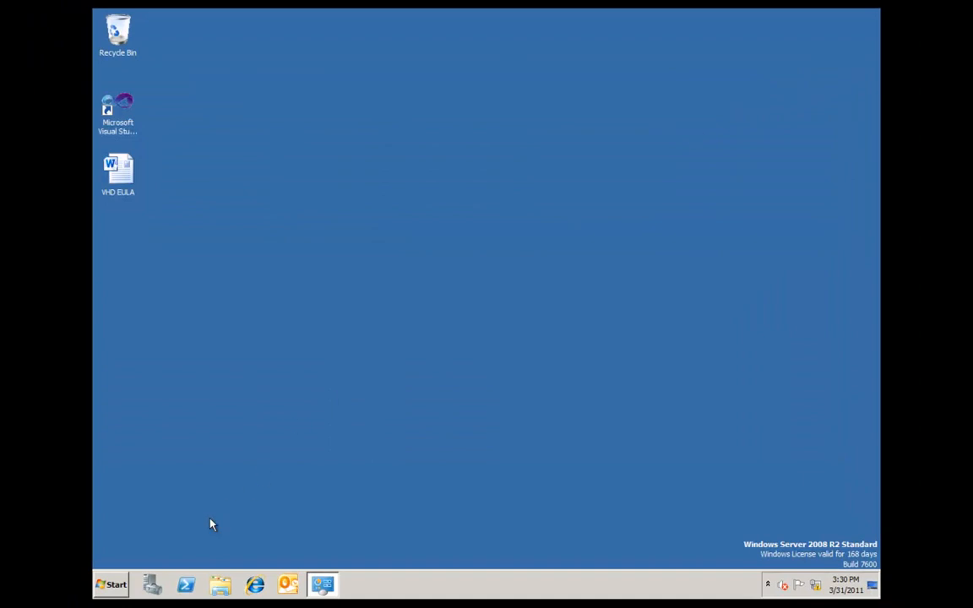
Register the service principal name in a command prompt with "setspn -a exchangeMDB/delegate delegate", and exit the prompt.
click(114, 583)
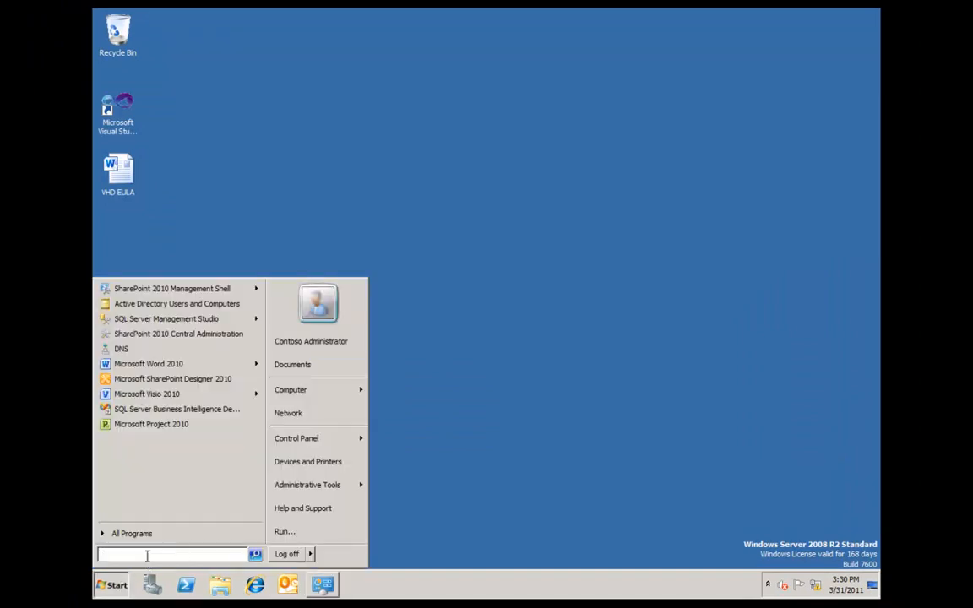
text(cmd)
key(Return)
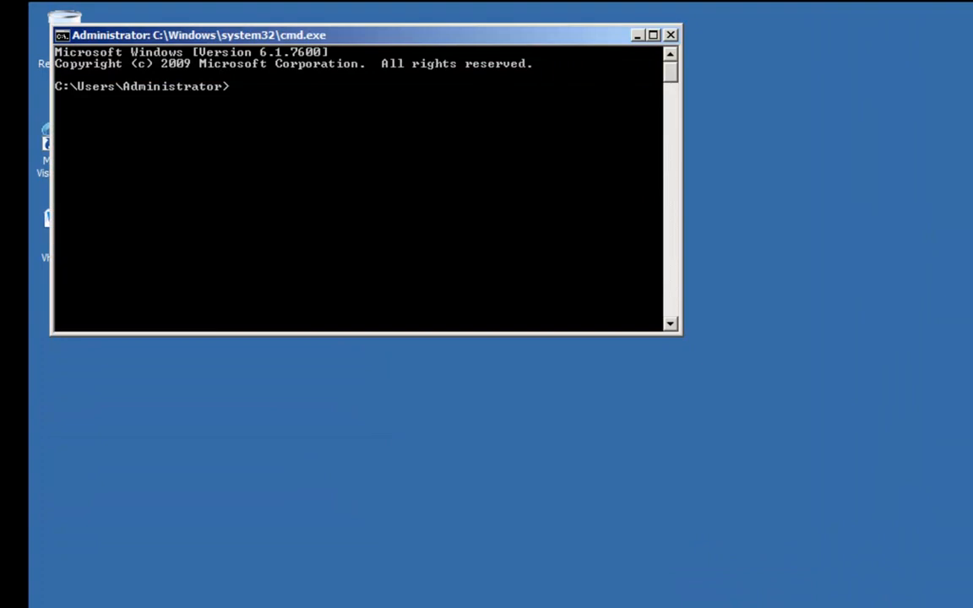
text(setspn -a )
text(exchangeMDB/delegate)
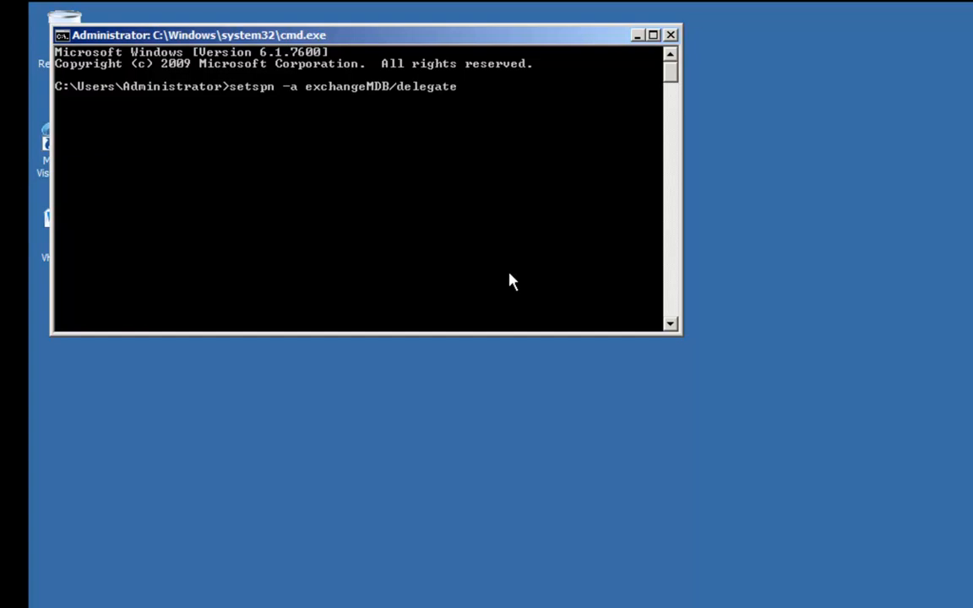
text( delegate)
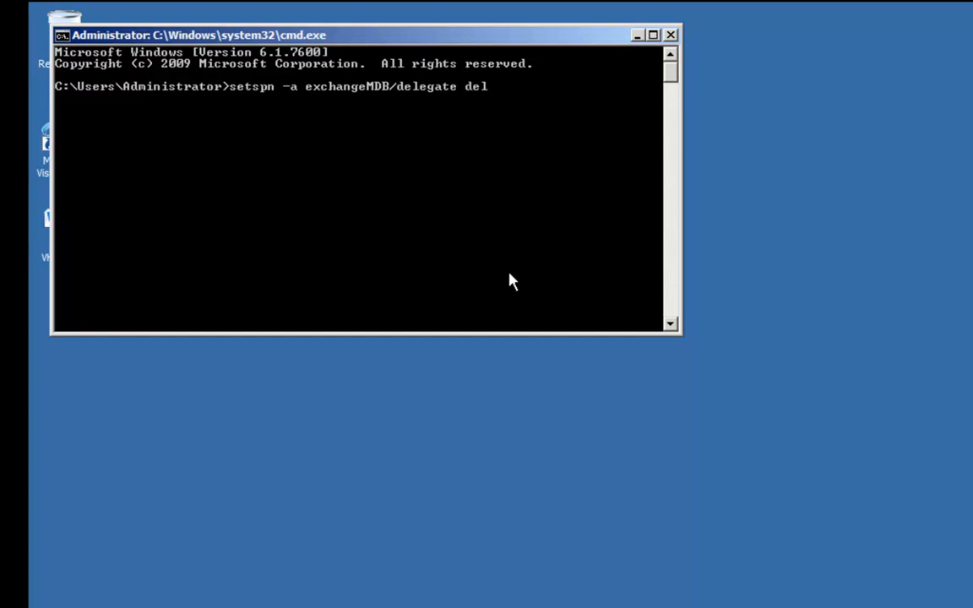
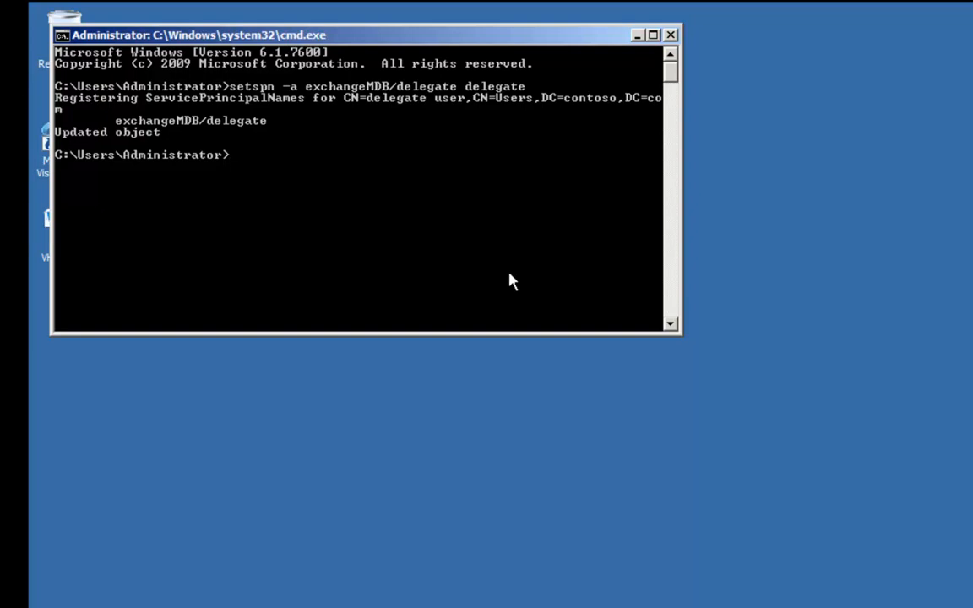
text(exit)
key(Return)
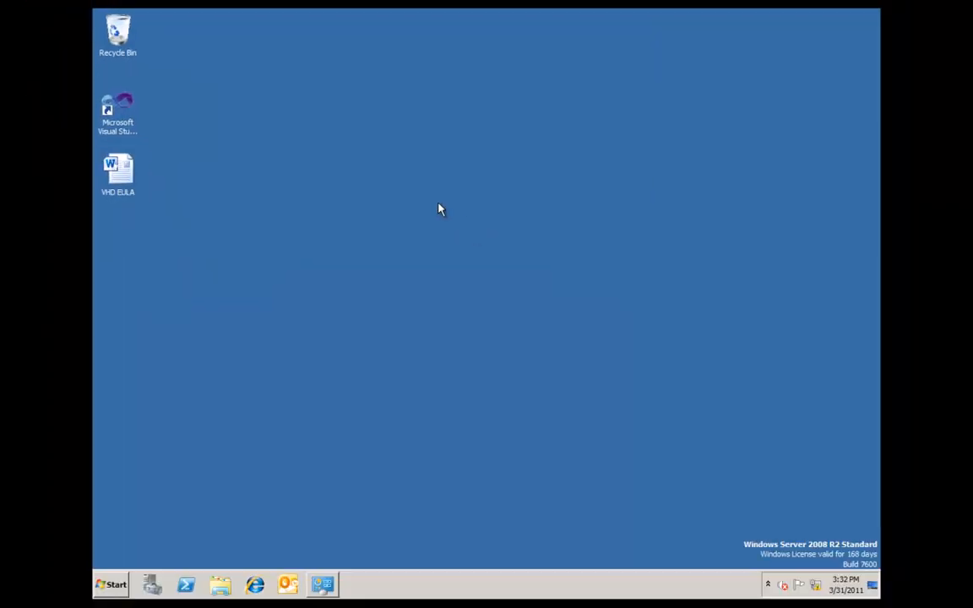
In Active Directory Users and Computers, set the delegate user to be trusted for delegation to specified services only.
click(106, 585)
click(163, 304)
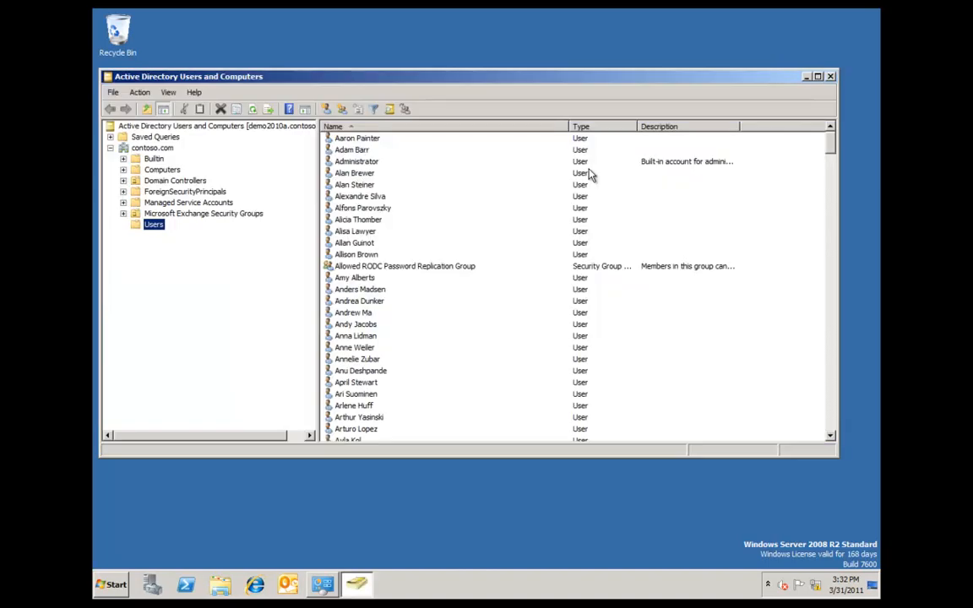
click(369, 336)
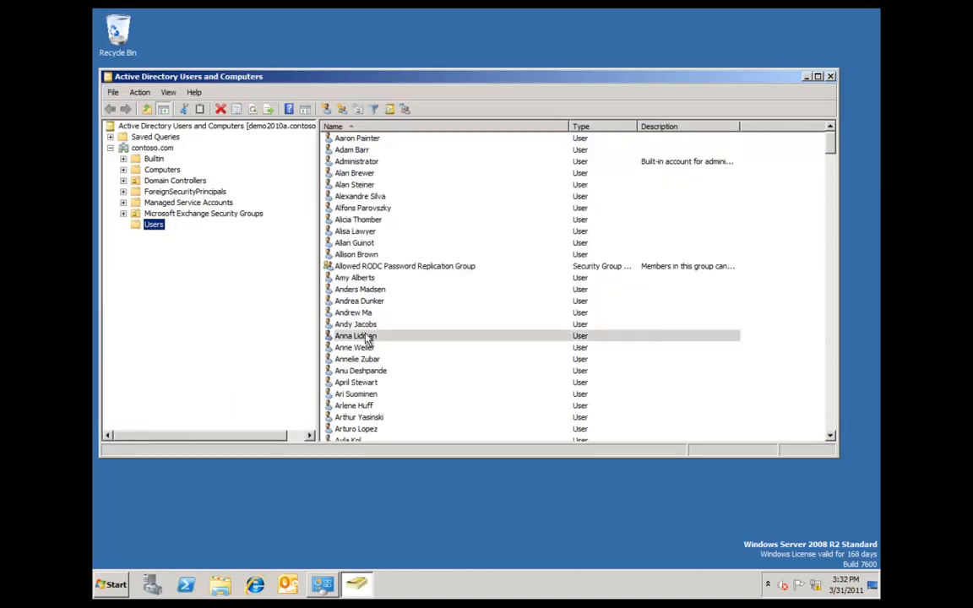
text(de)
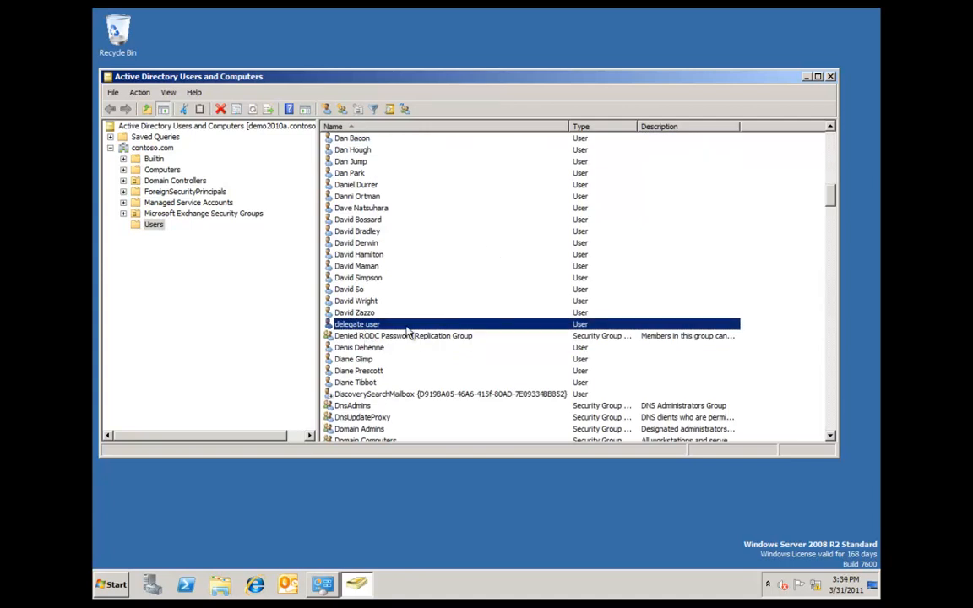
right_click(404, 325)
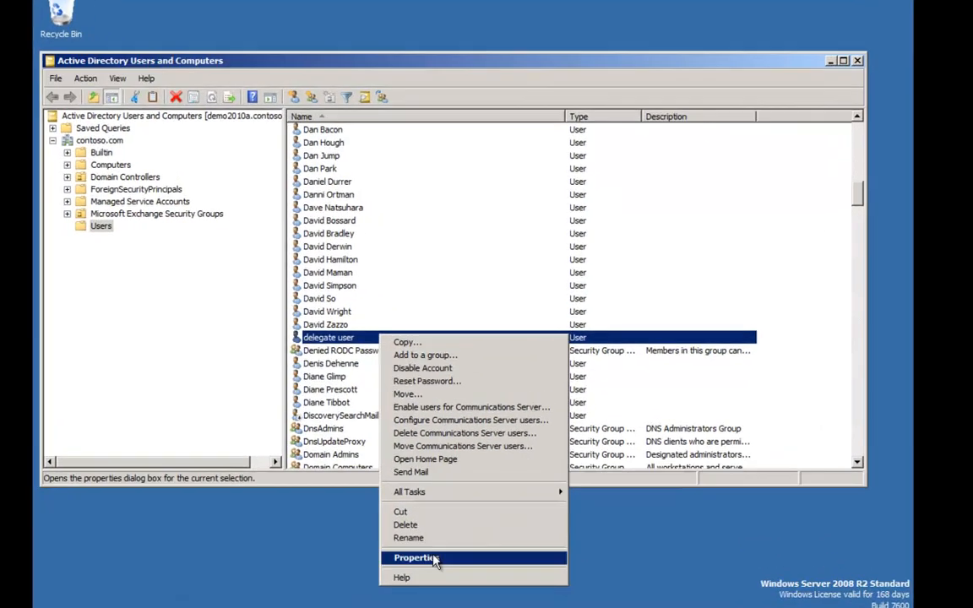
click(435, 521)
click(510, 115)
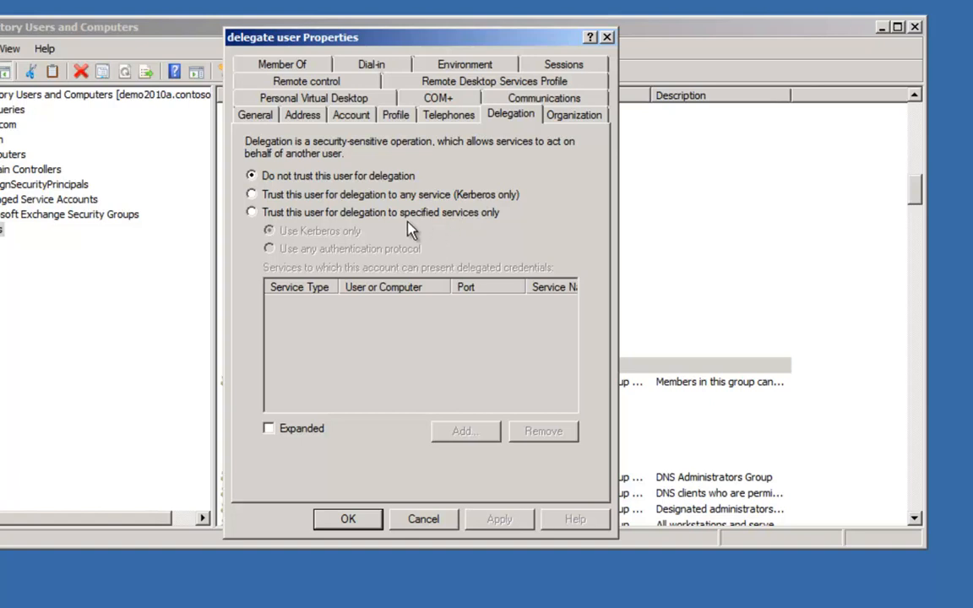
click(300, 216)
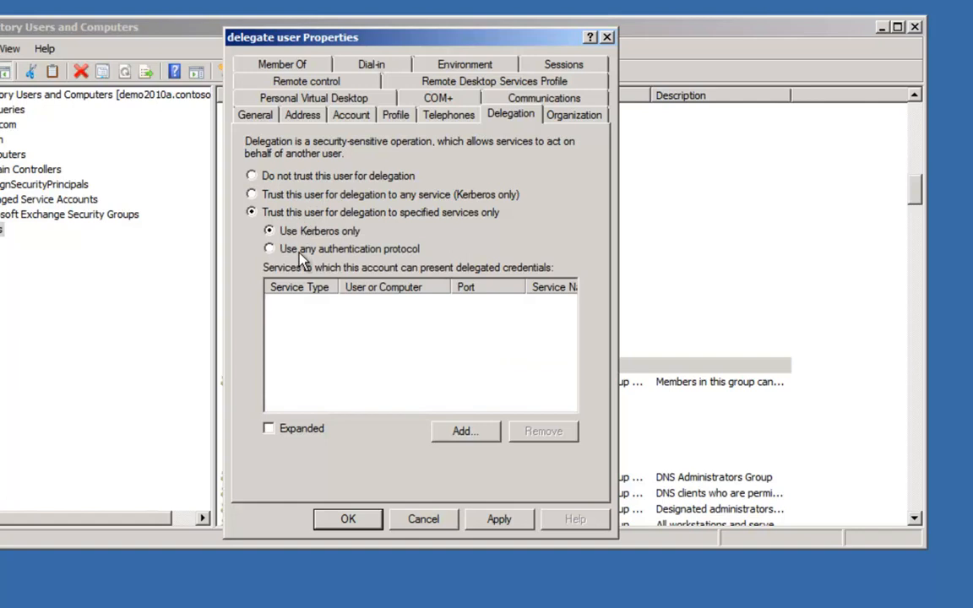
Select the computer DEMO2010B as the source of services for the delegate user's delegation.
click(465, 432)
click(539, 135)
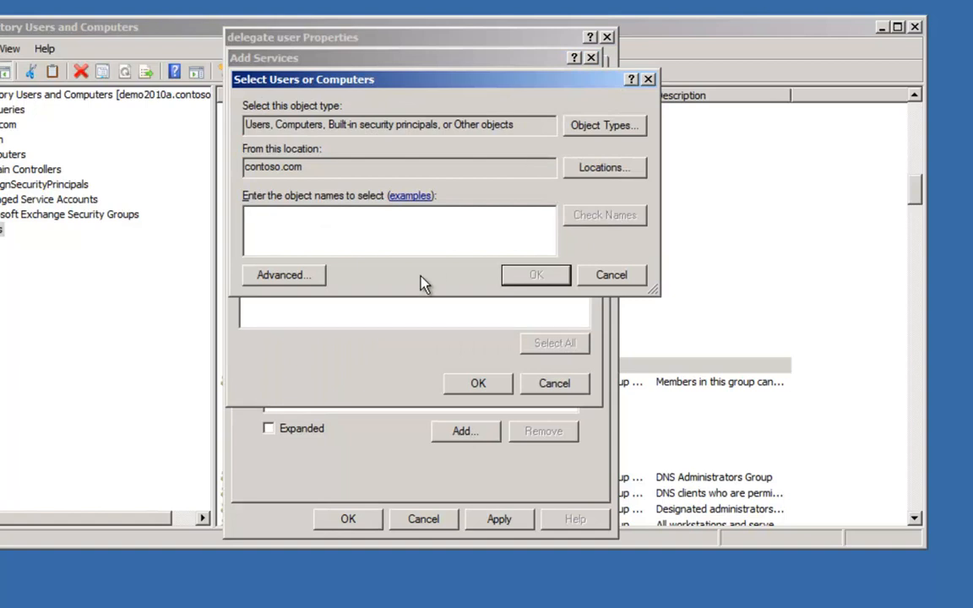
text(demo)
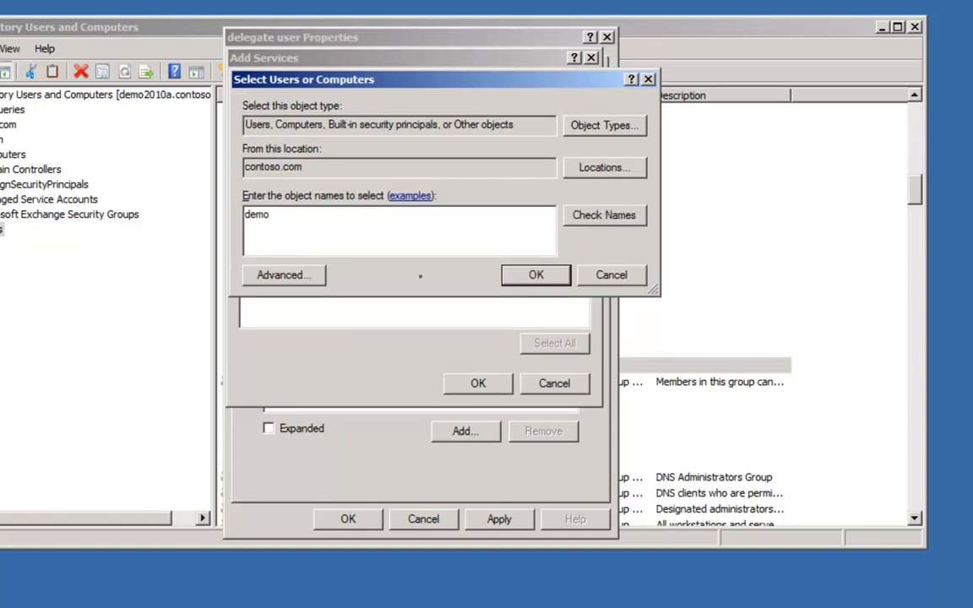
text(2010b)
click(623, 220)
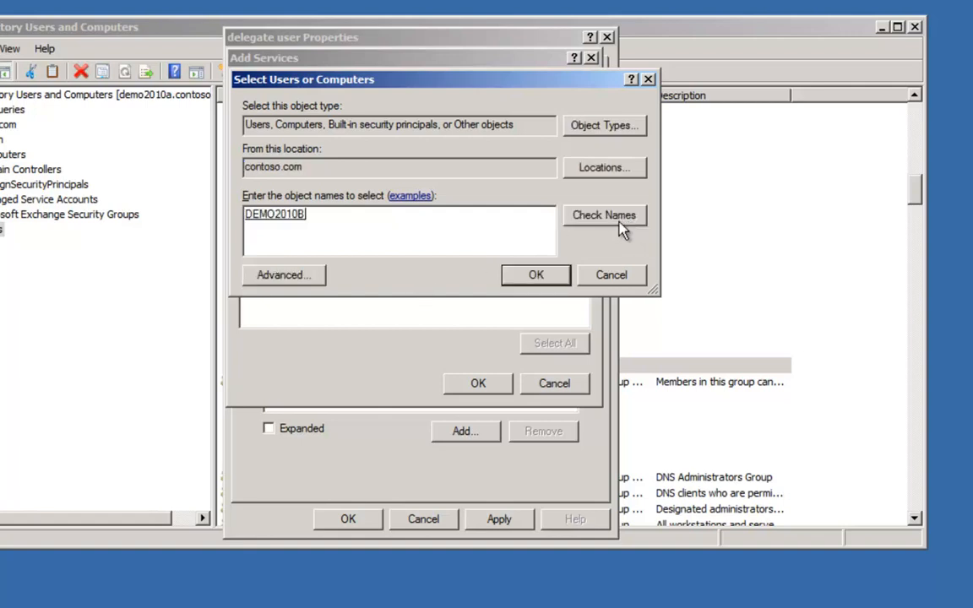
click(535, 277)
Add the exchangeMDB service of DEMO2010B to the delegated services and save the delegate user's properties.
drag(585, 203, 582, 212)
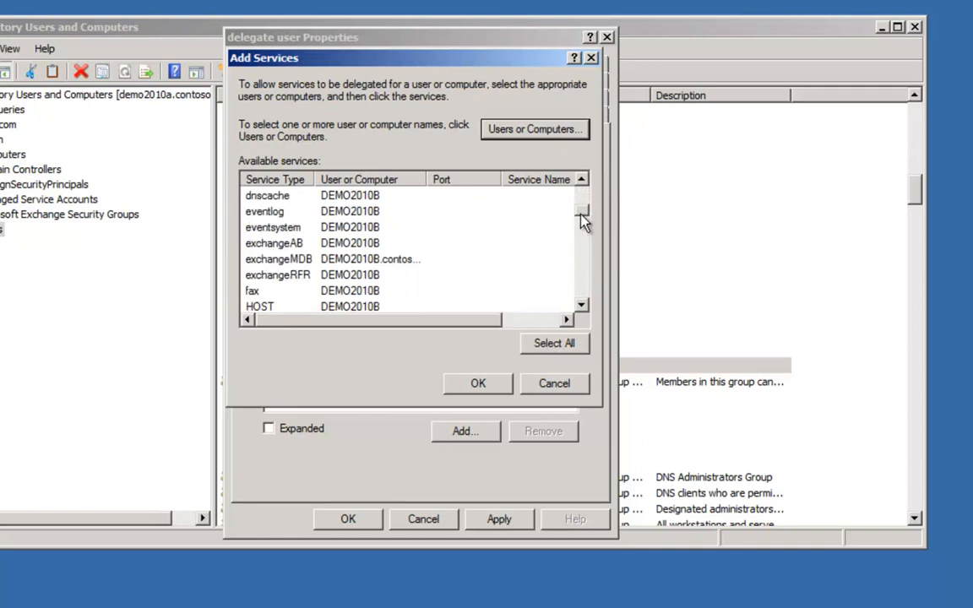
click(266, 264)
click(477, 385)
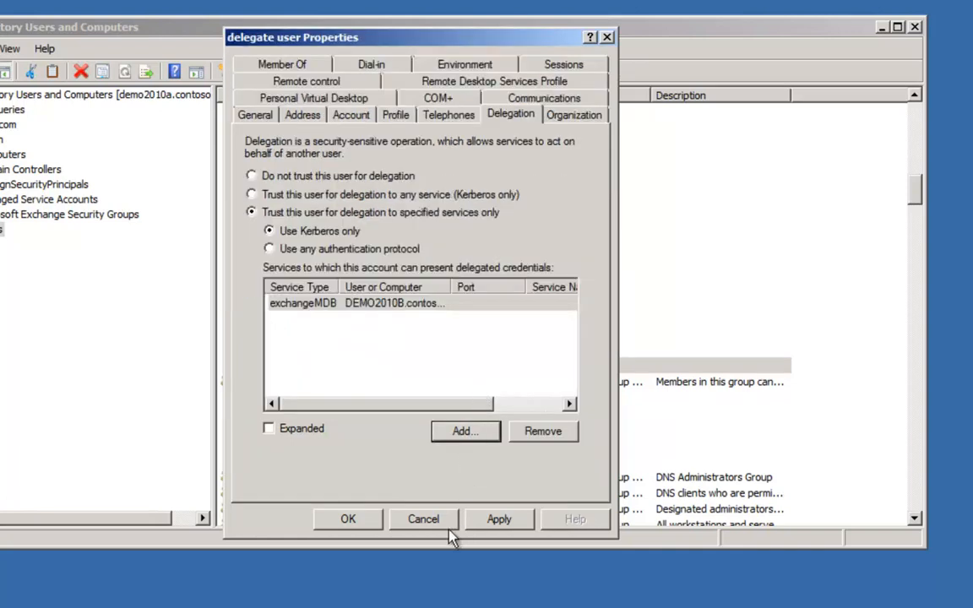
click(370, 515)
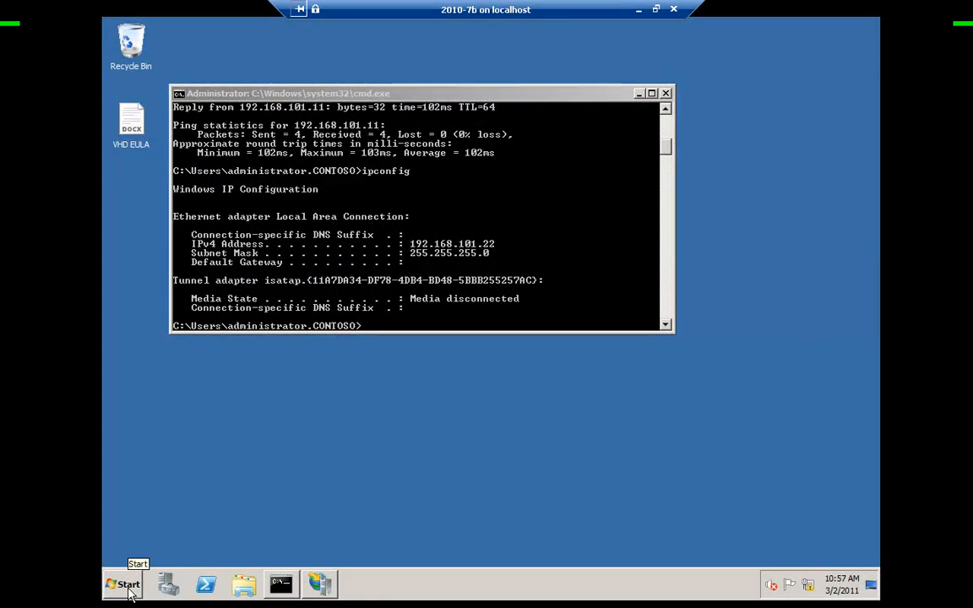
On the DEMO2010B server, open Server Manager and go to its features overview.
click(129, 591)
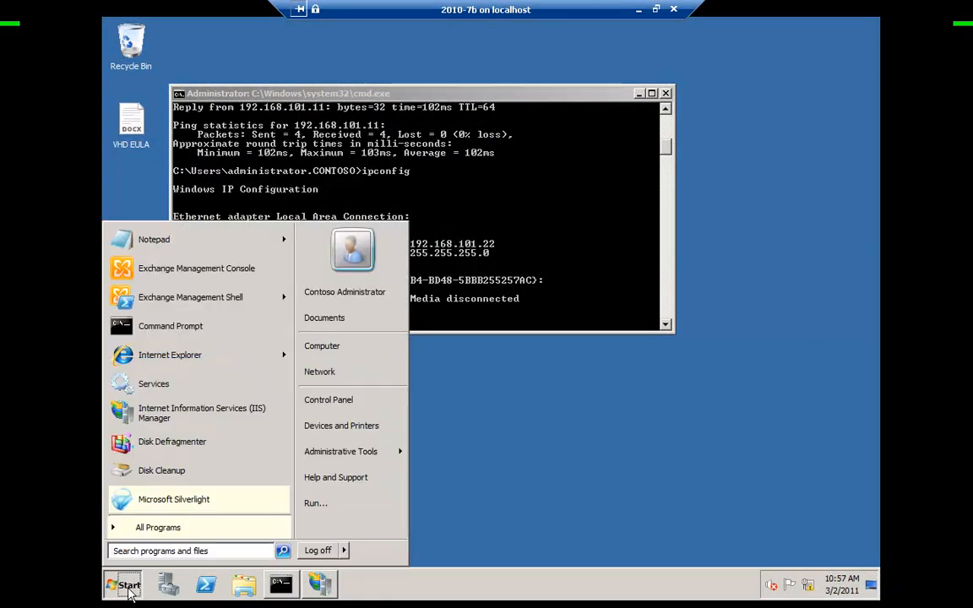
mouse_move(363, 454)
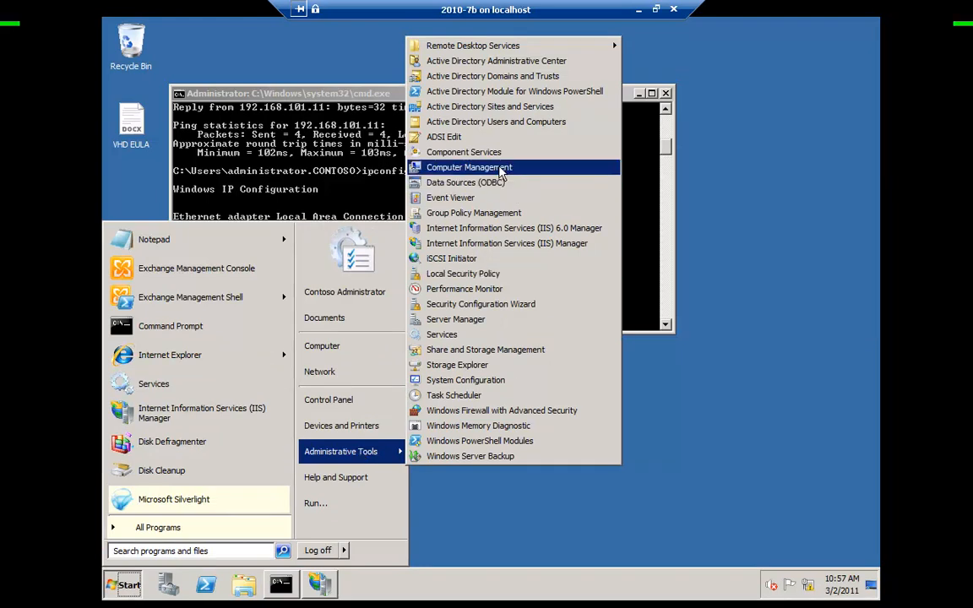
click(447, 321)
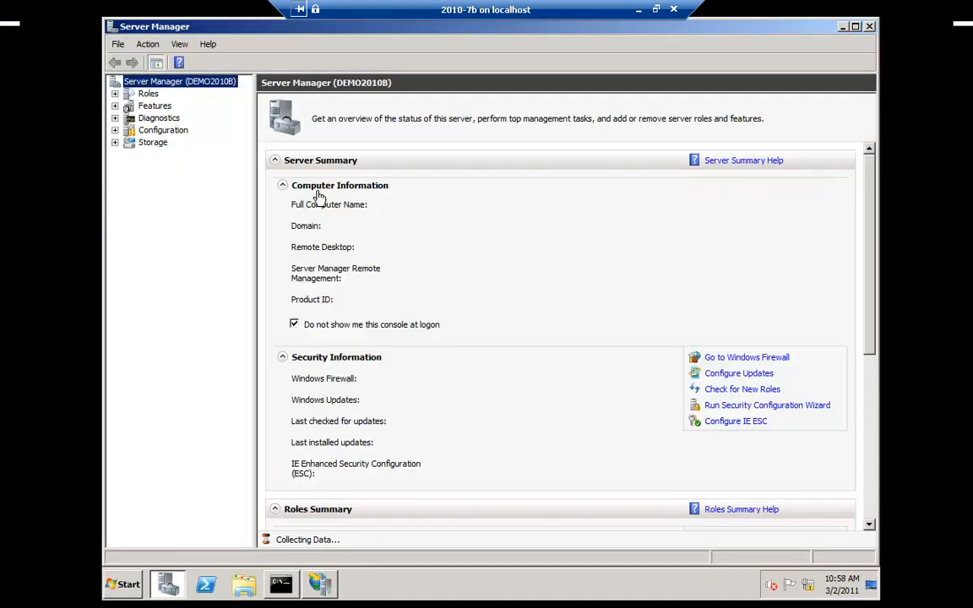
click(155, 106)
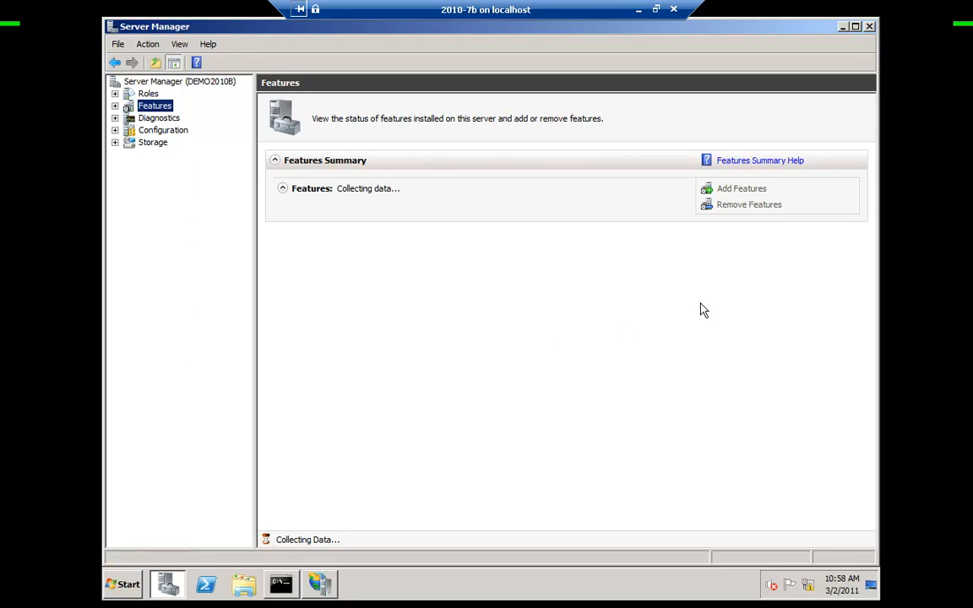
Install the RPC over HTTP Proxy feature on the server and close the wizard.
click(729, 190)
drag(615, 281, 615, 331)
click(386, 324)
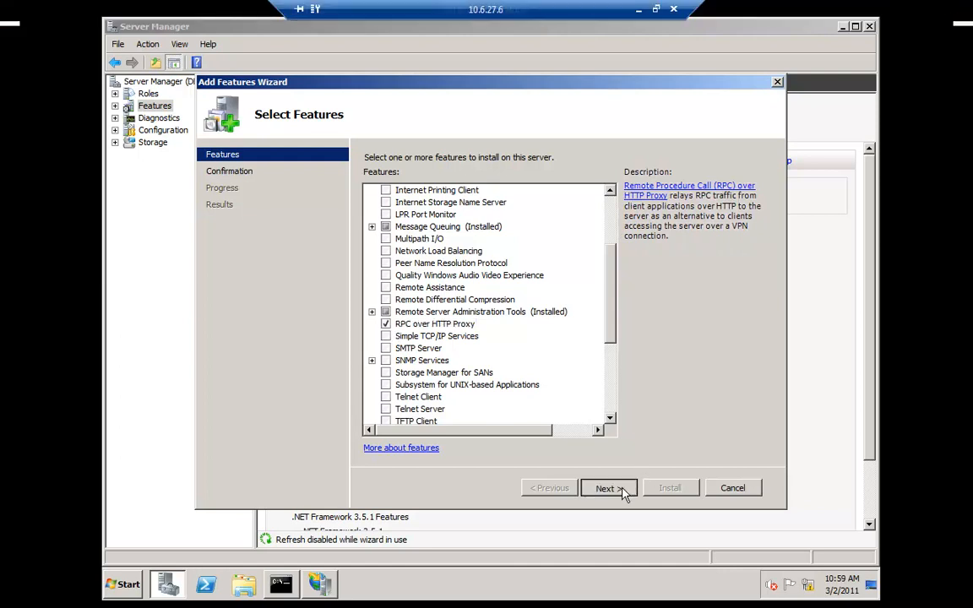
click(622, 493)
click(671, 488)
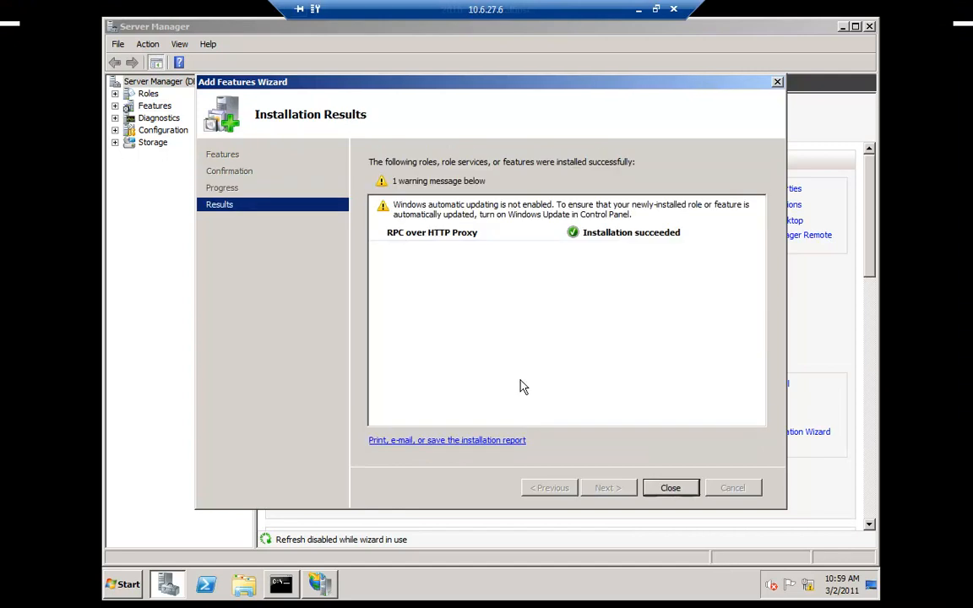
click(680, 489)
Restart the DEMO2010B server.
click(124, 584)
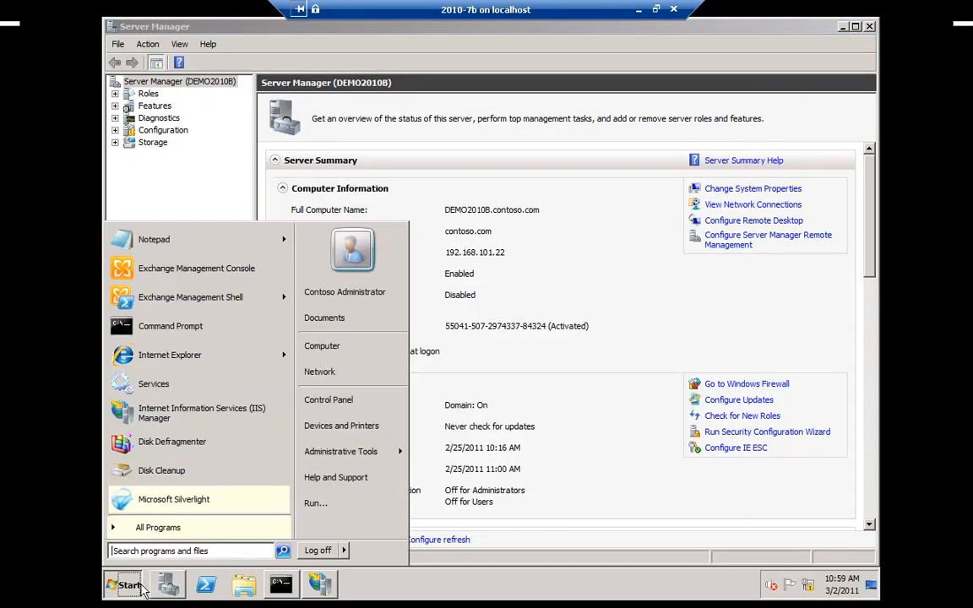
click(345, 550)
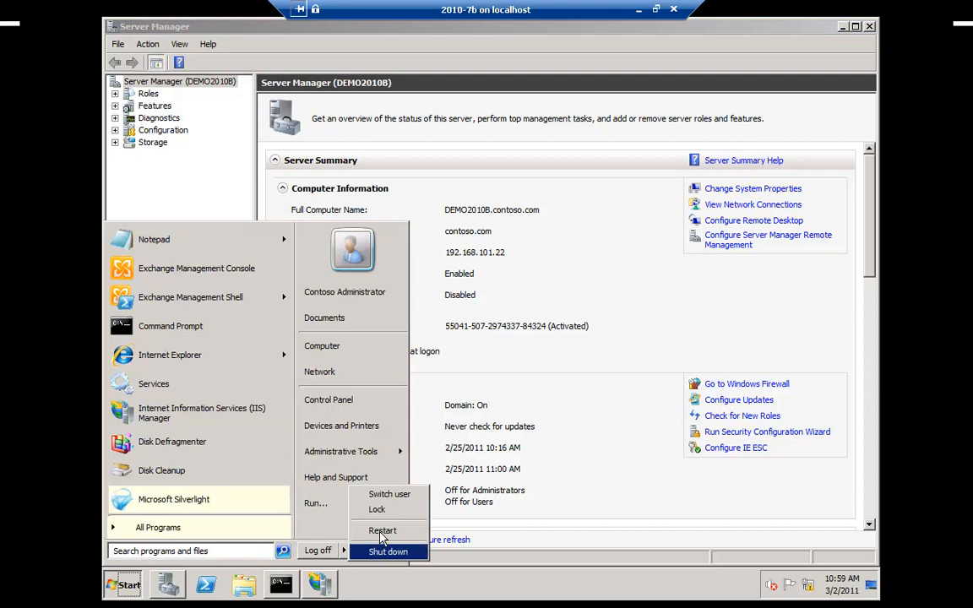
click(381, 545)
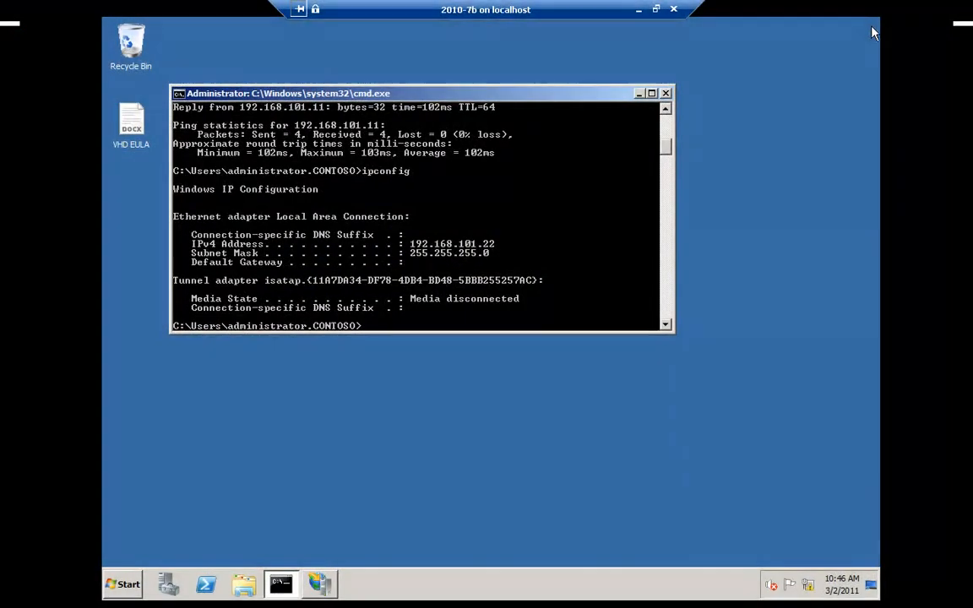
Open the Exchange Management Console and go to the Client Access servers in the on-premises server configuration.
click(123, 584)
click(200, 272)
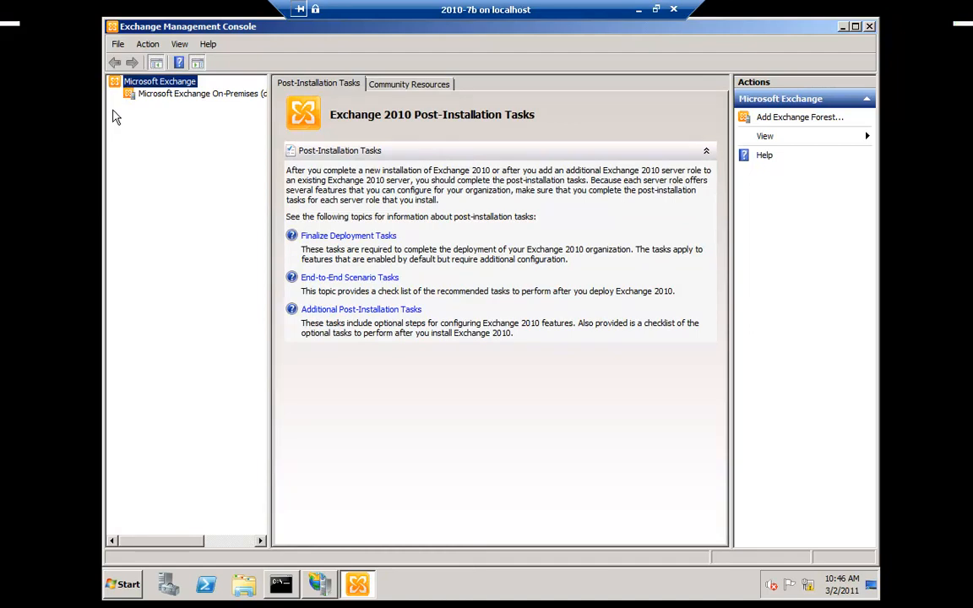
click(184, 95)
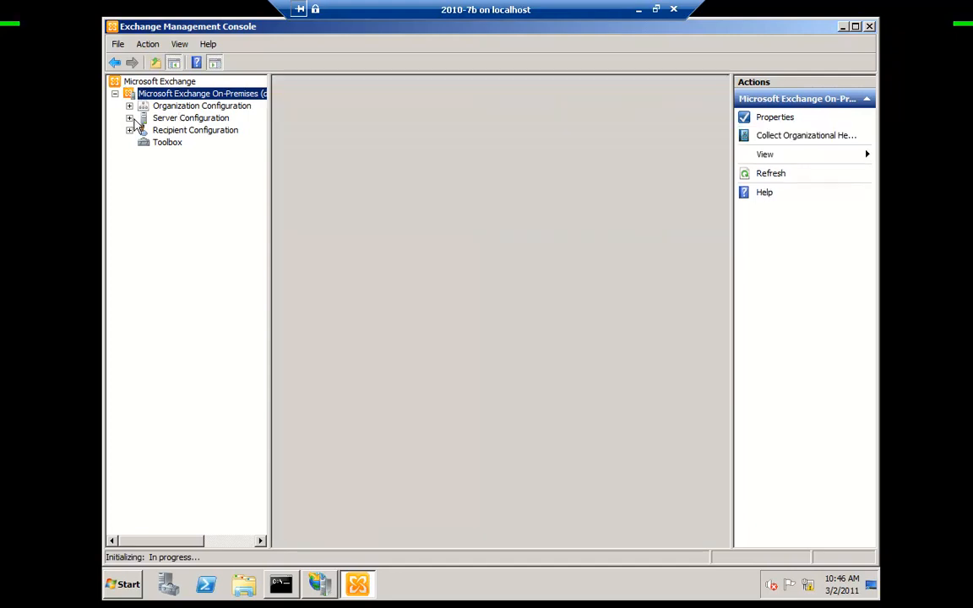
click(129, 119)
click(179, 143)
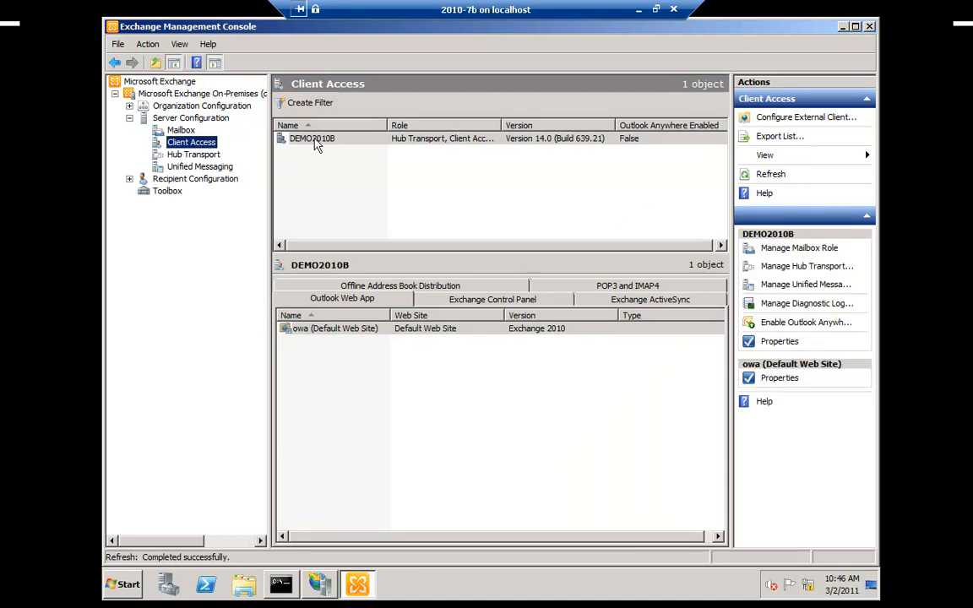
Enable Outlook Anywhere on DEMO2010B with the external host name demo2010b.contoso.com and NTLM authentication, and finish the wizard.
click(313, 141)
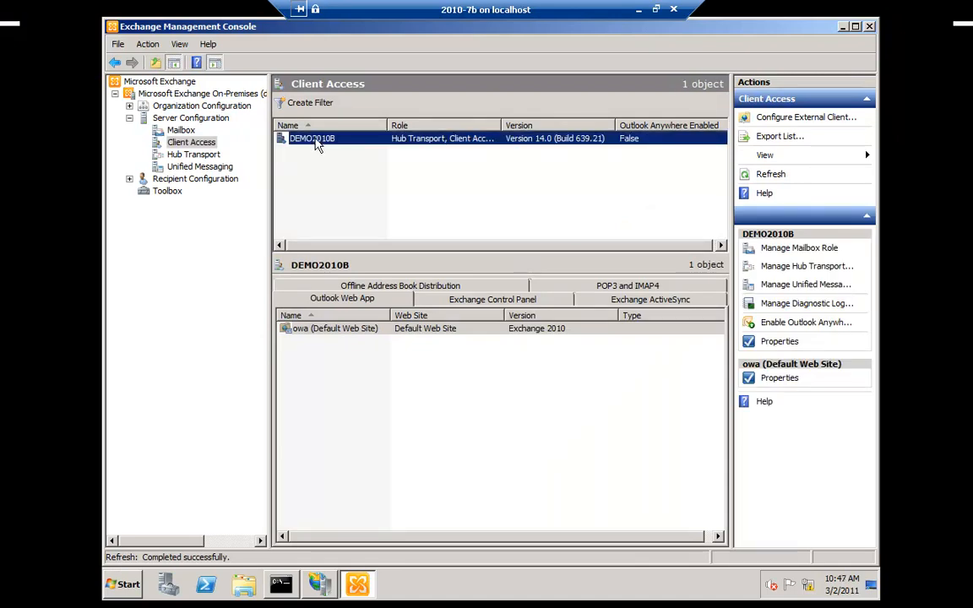
right_click(316, 142)
click(356, 211)
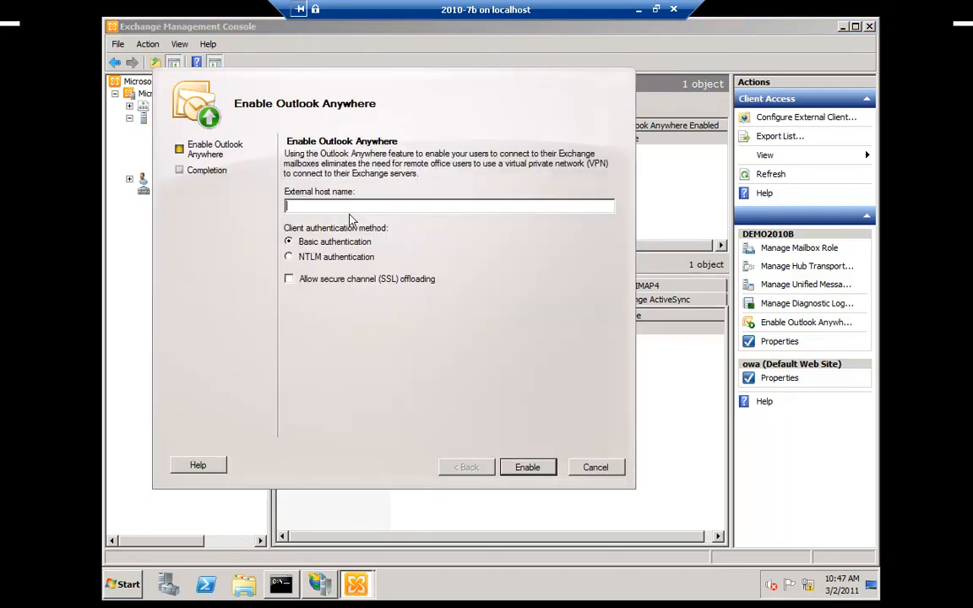
text(demo2010b.contoso.com)
click(311, 255)
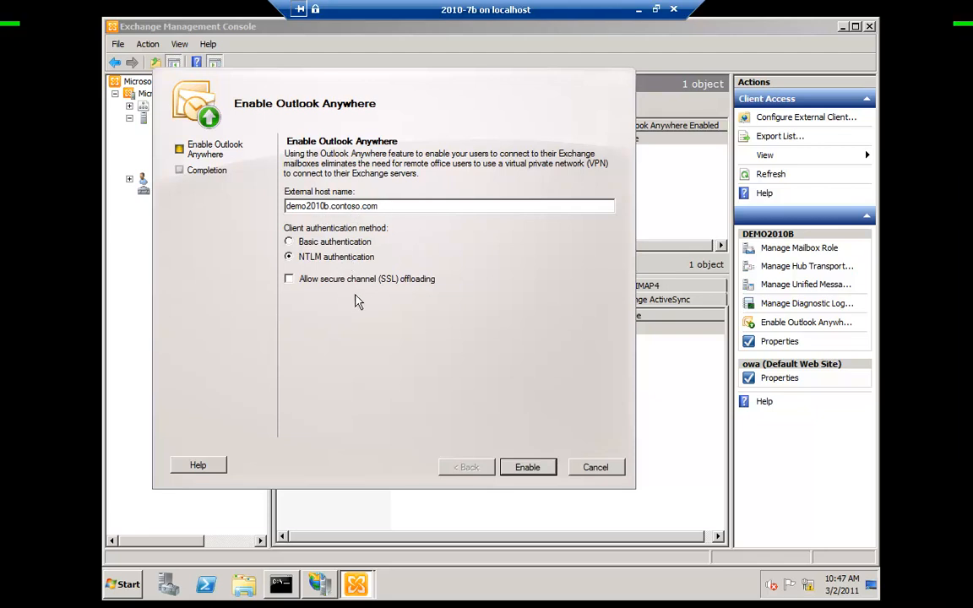
click(530, 469)
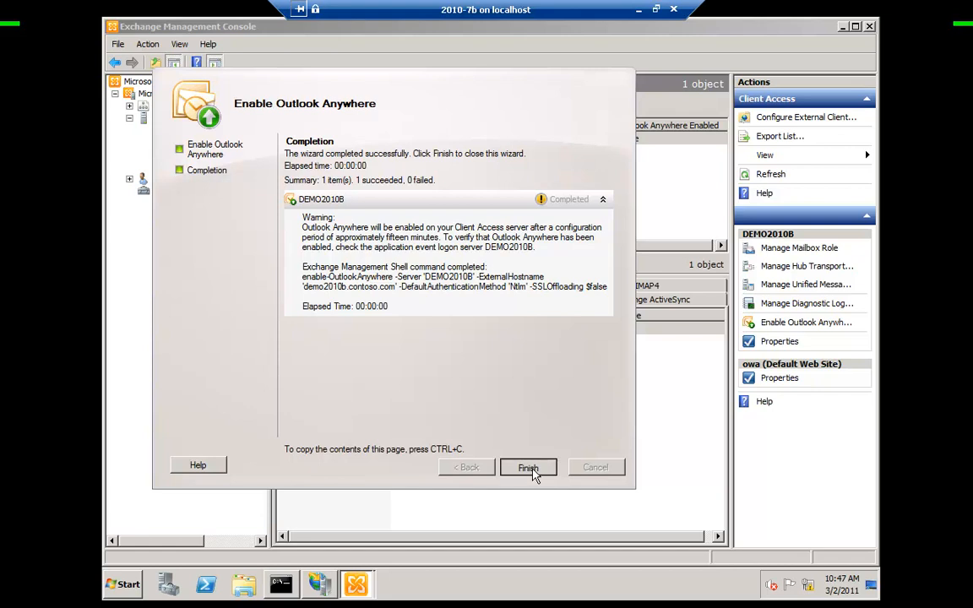
click(528, 468)
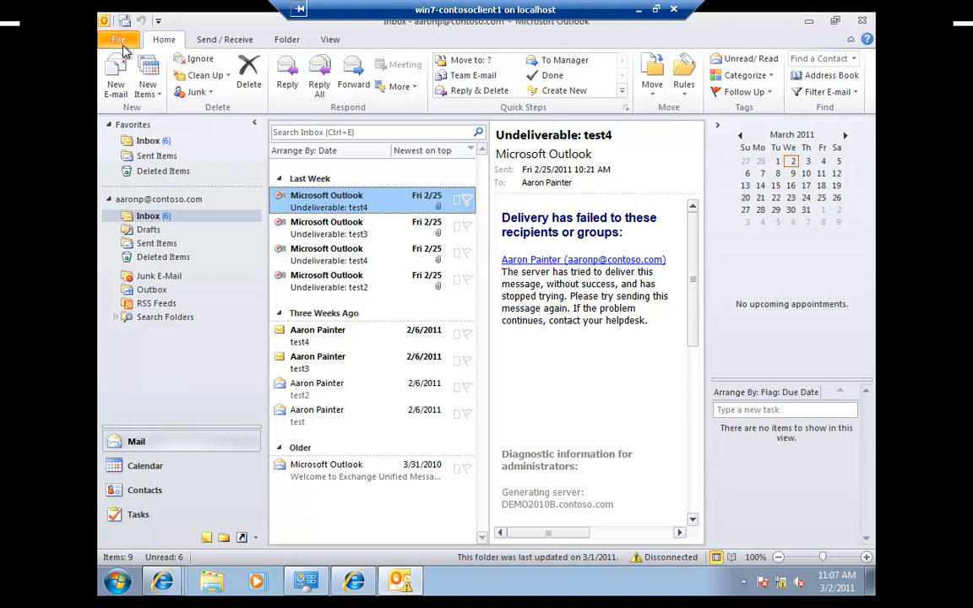
In Outlook on the Windows 7 client, open the existing Exchange e-mail account for changing its server settings.
click(121, 44)
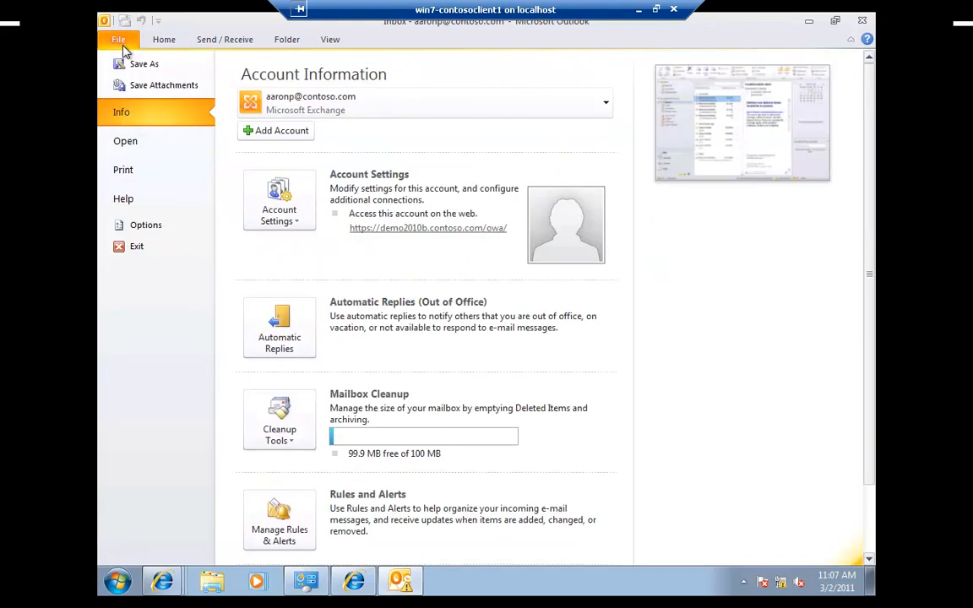
click(282, 217)
click(296, 245)
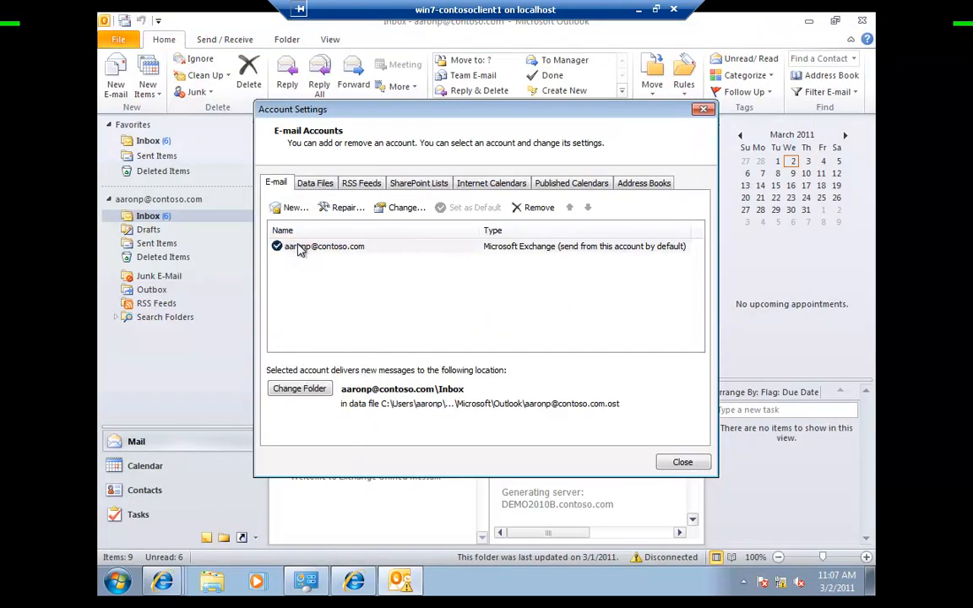
click(321, 246)
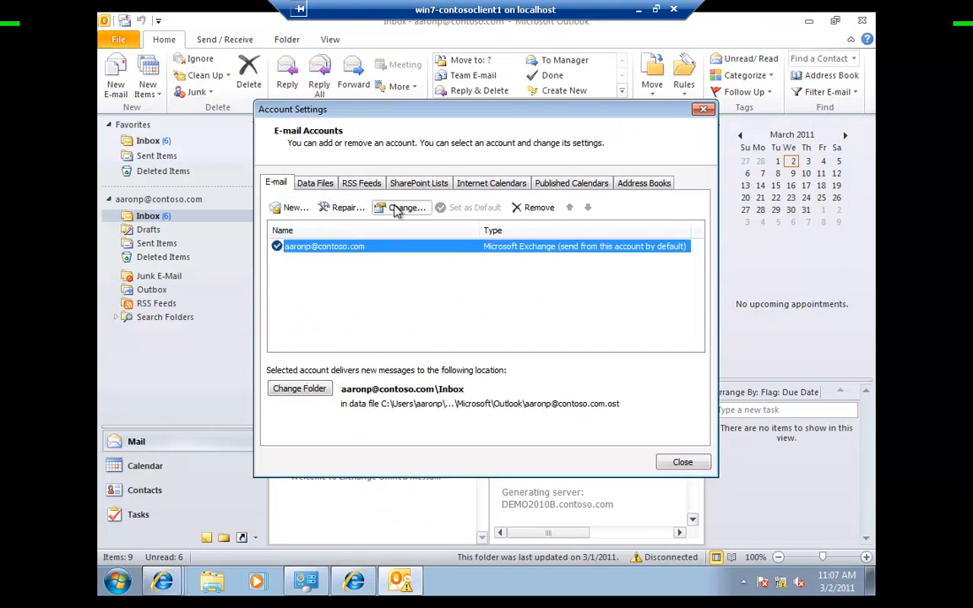
click(398, 208)
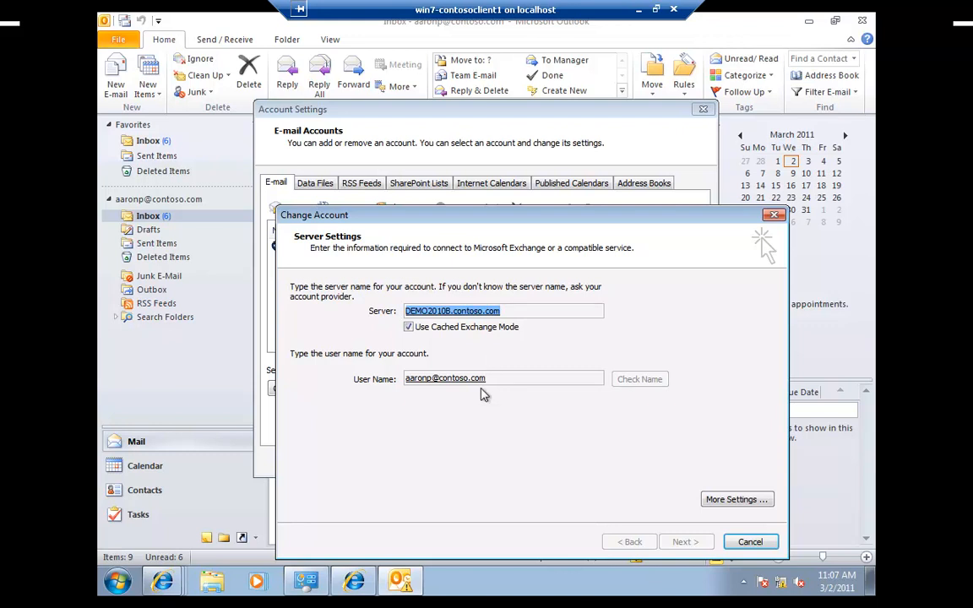
Turn on encryption of data between Outlook and Exchange in the account's additional security settings.
click(727, 499)
click(361, 270)
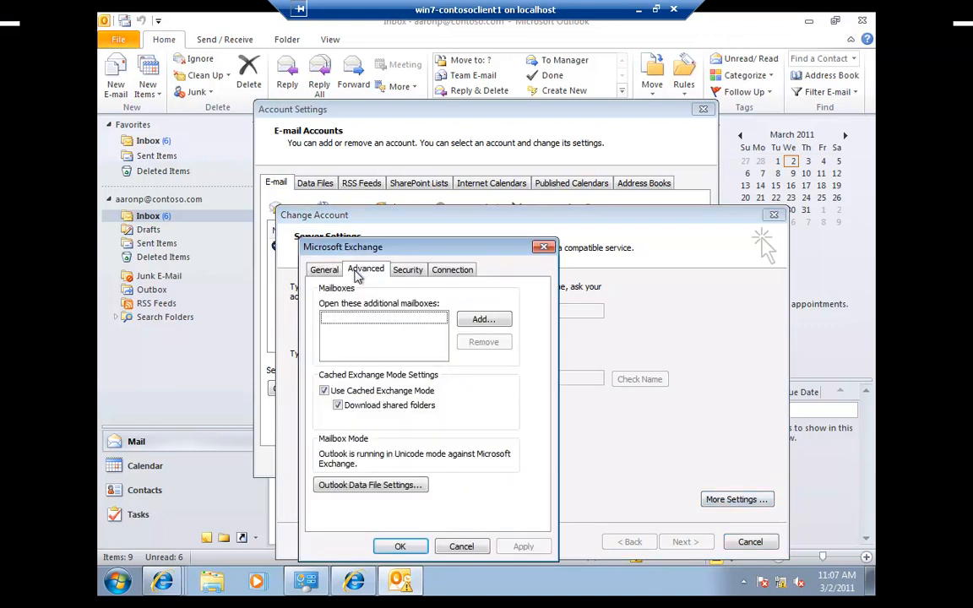
click(405, 272)
click(391, 310)
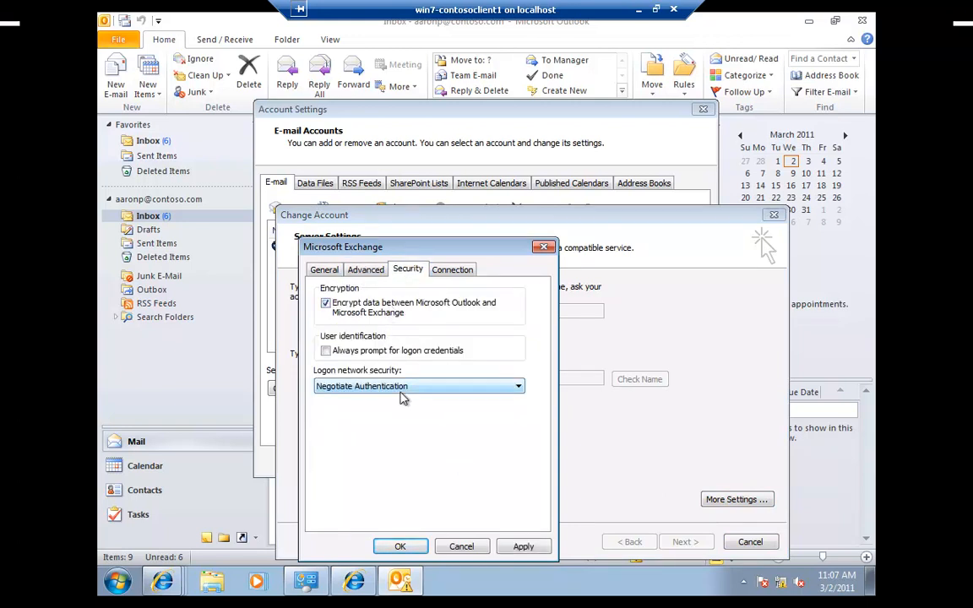
Review the account's Outlook Anywhere connection and its Exchange proxy URL, SSL and authentication settings, and accept them.
click(454, 272)
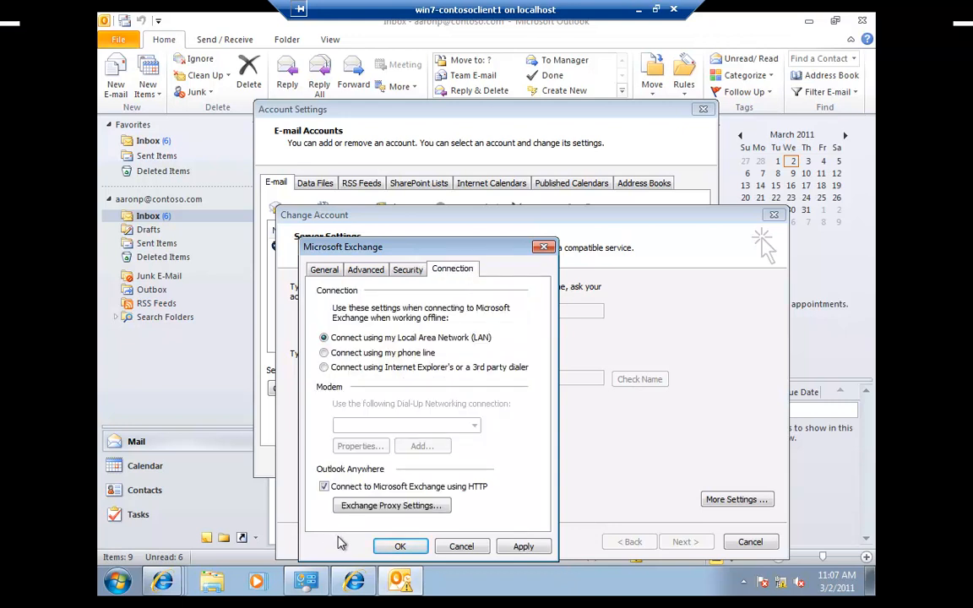
click(376, 510)
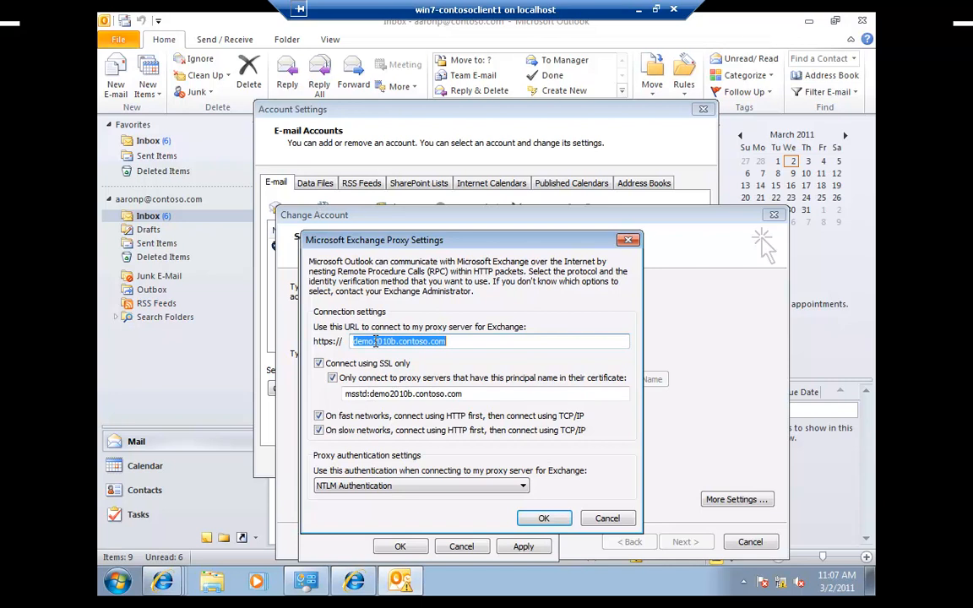
click(542, 517)
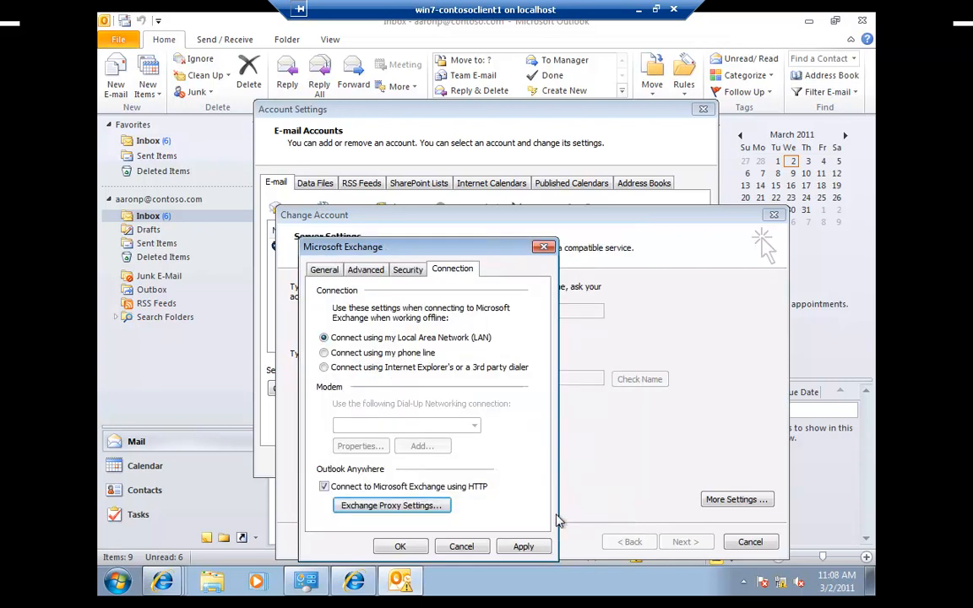
Save the changed Exchange account settings, finish the account wizard and close Outlook.
click(416, 549)
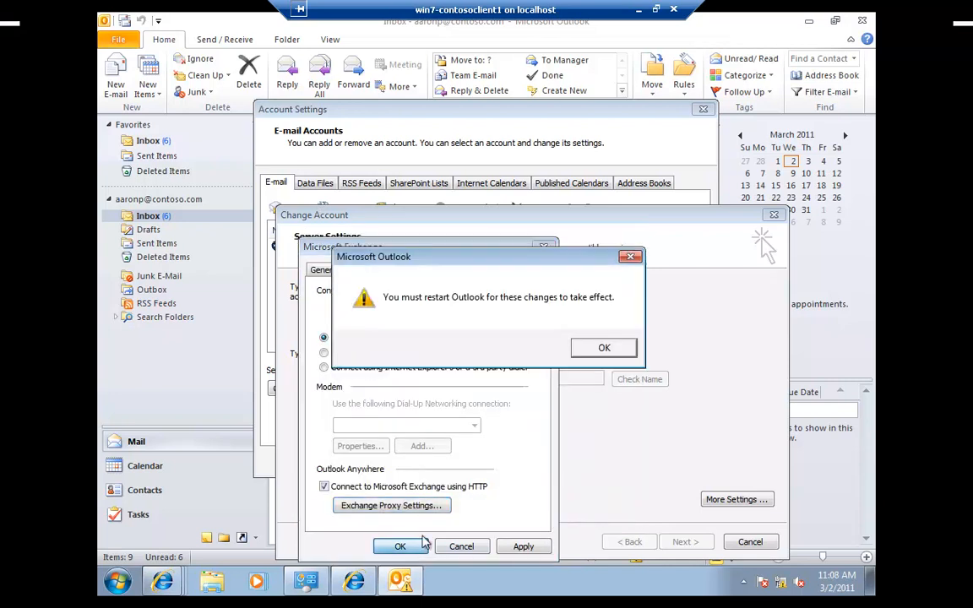
click(602, 348)
click(692, 542)
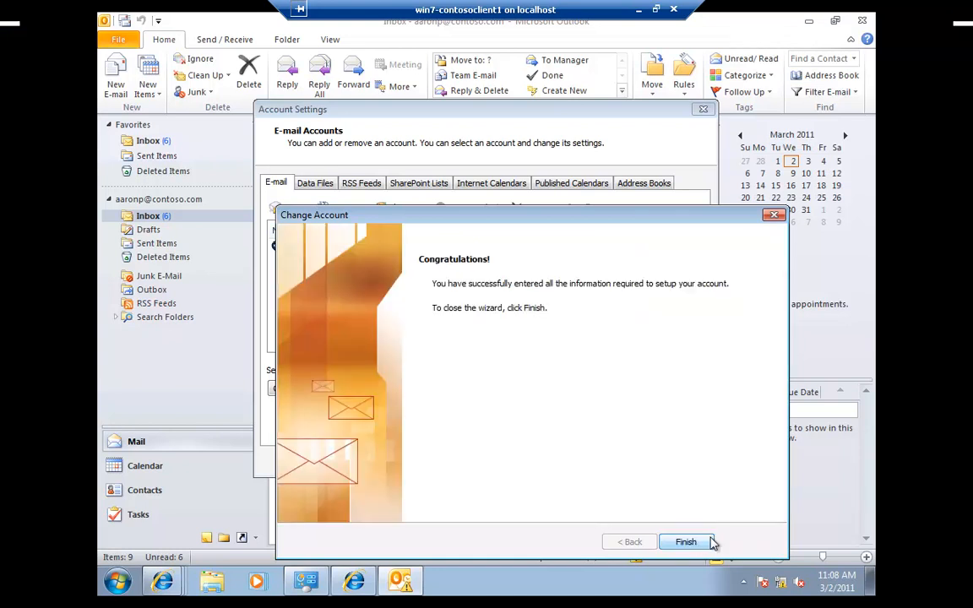
click(693, 542)
click(681, 462)
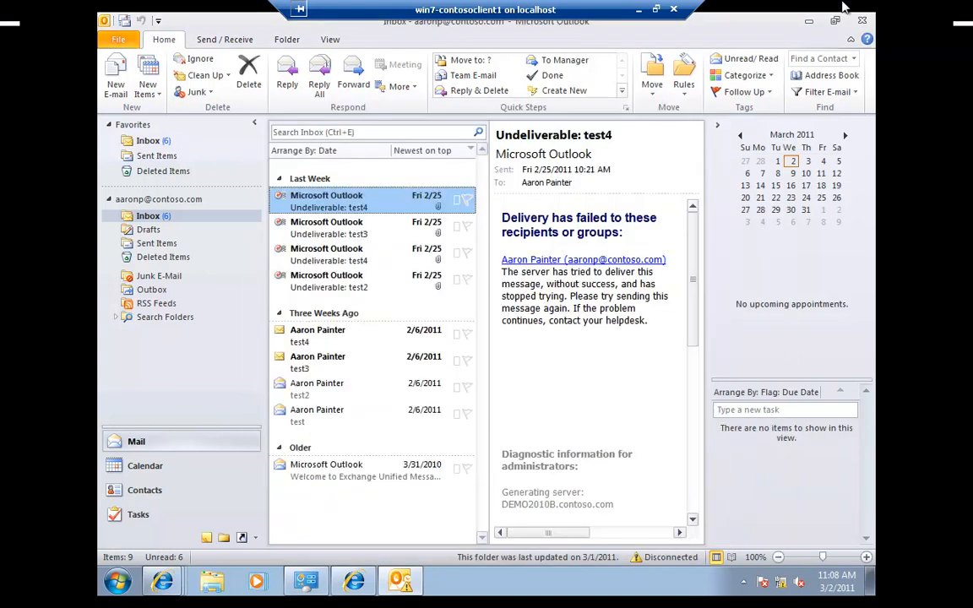
click(862, 22)
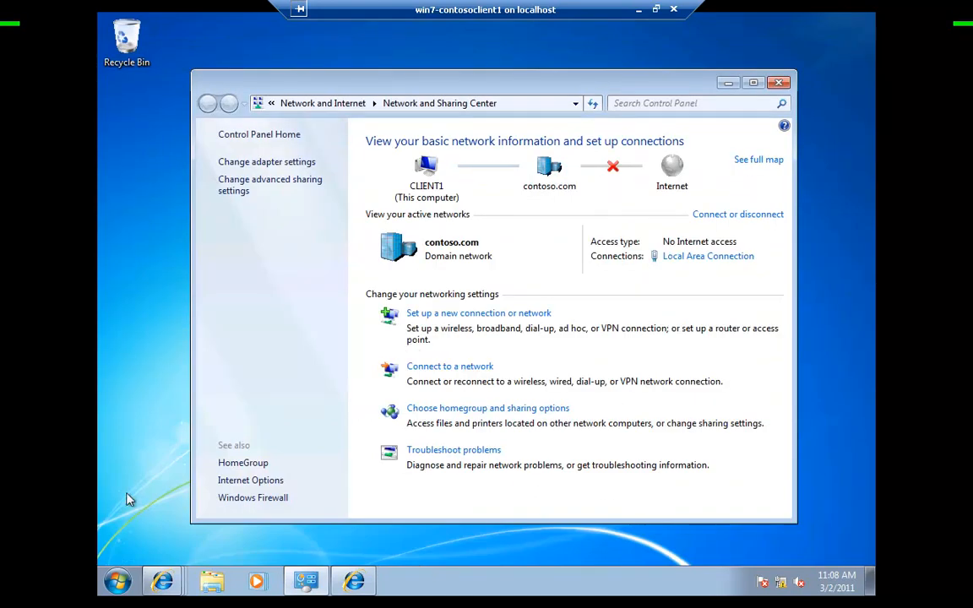